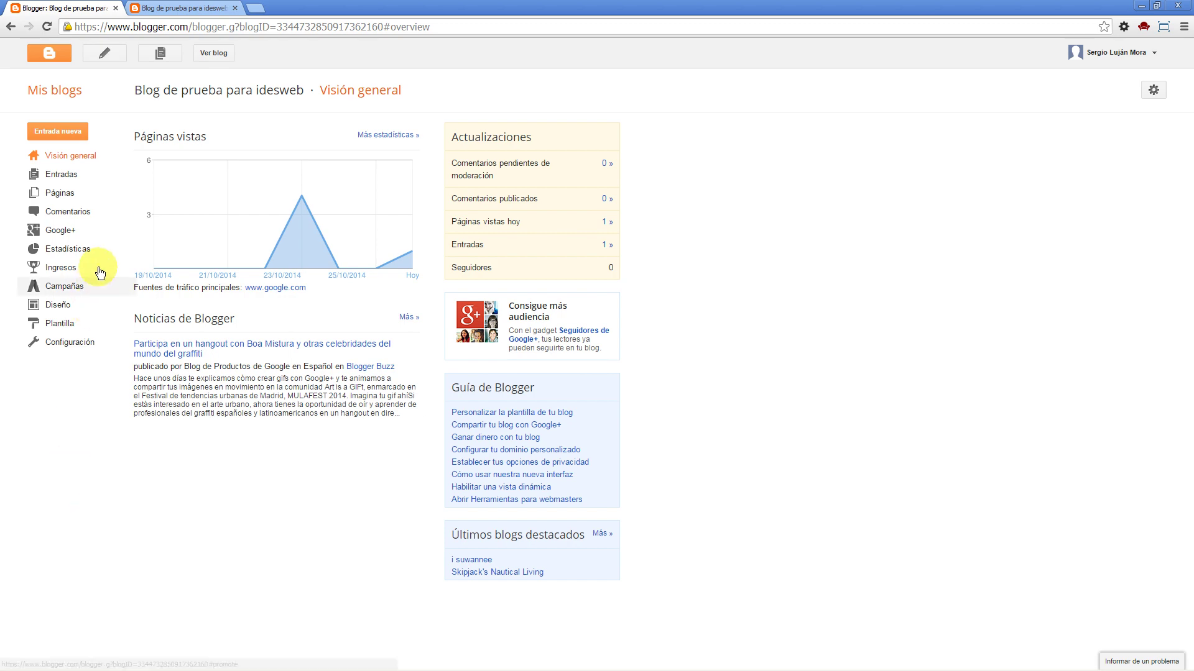
- View the published test blog and examine its web address
left_click(180, 9)
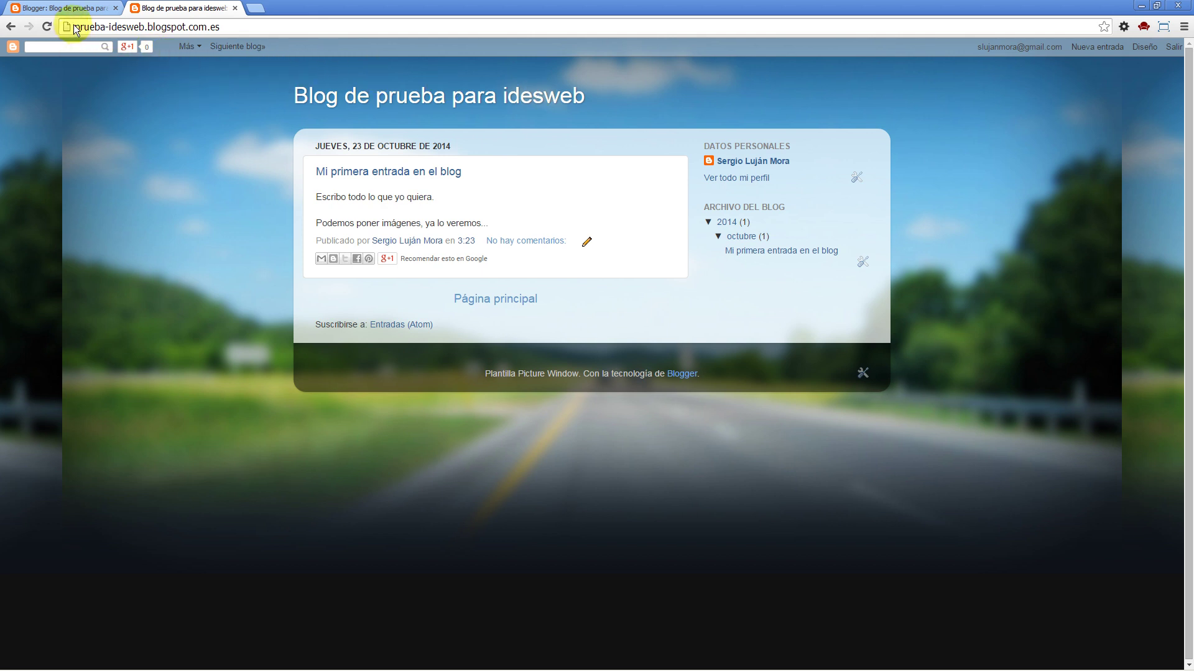
left_click_drag(75, 26, 283, 29)
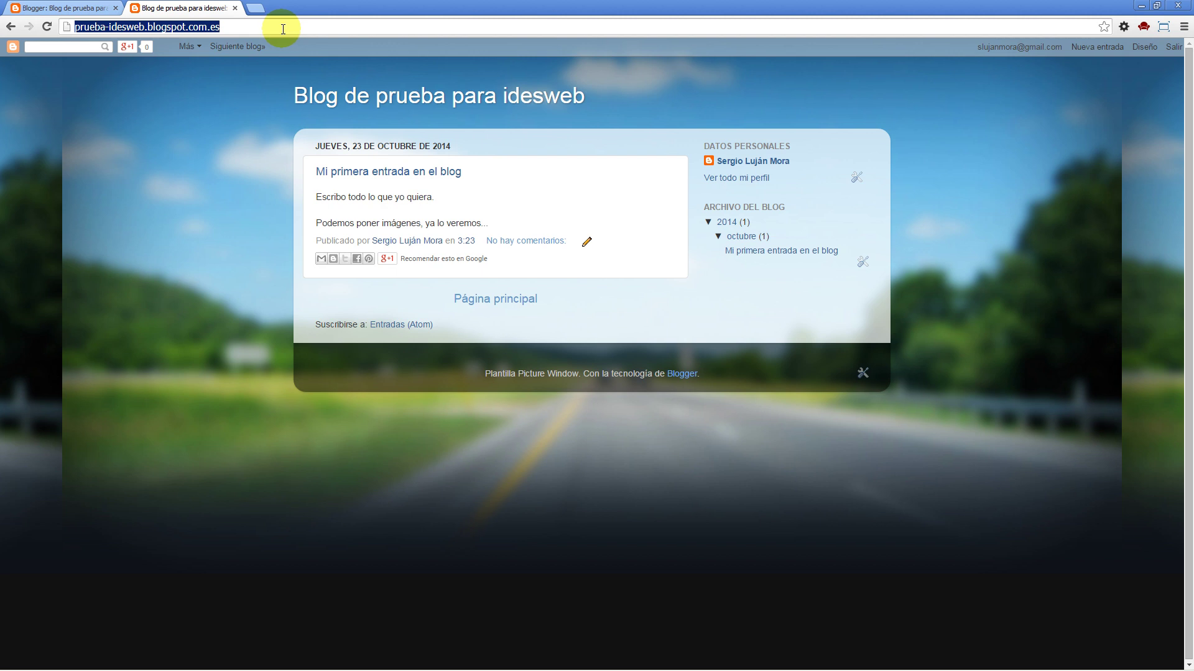
left_click(233, 27)
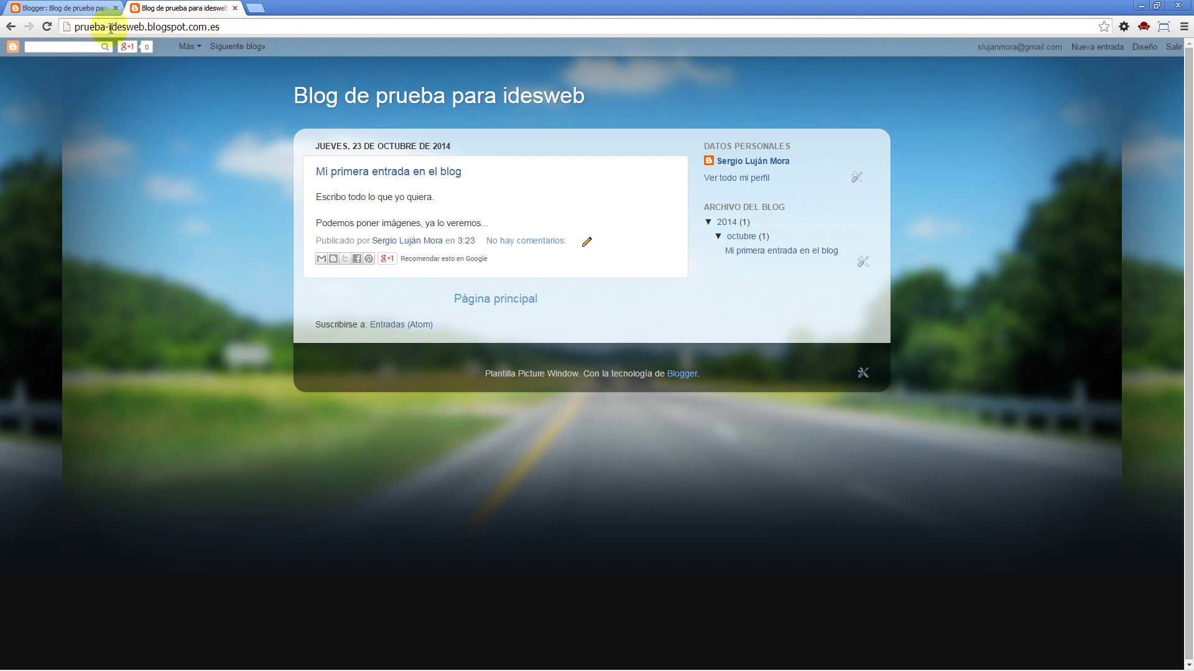
- Return to the blog's dashboard, open its basic settings, and open the title for editing but cancel without changes
left_click(76, 7)
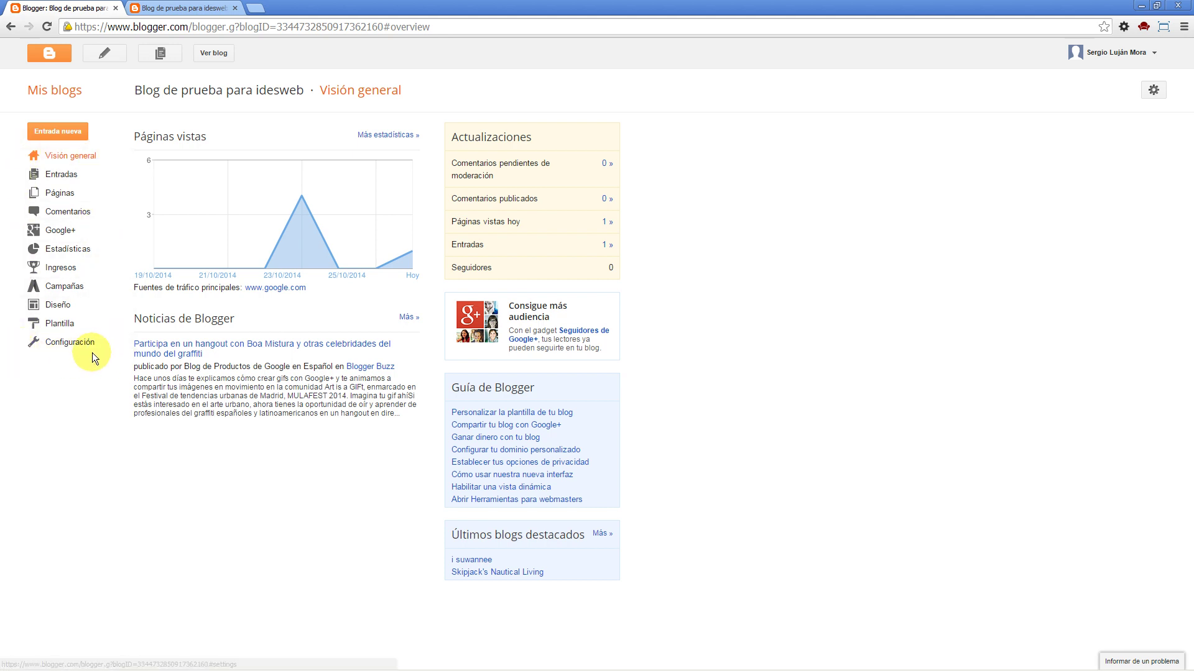
left_click(62, 345)
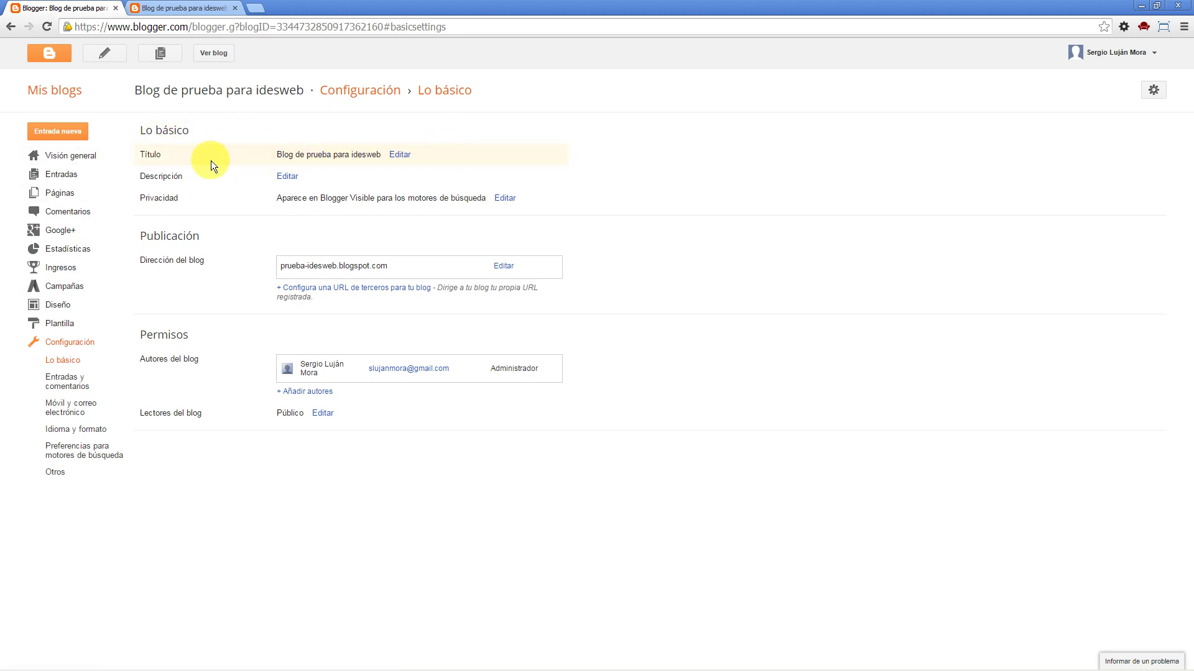
left_click(400, 154)
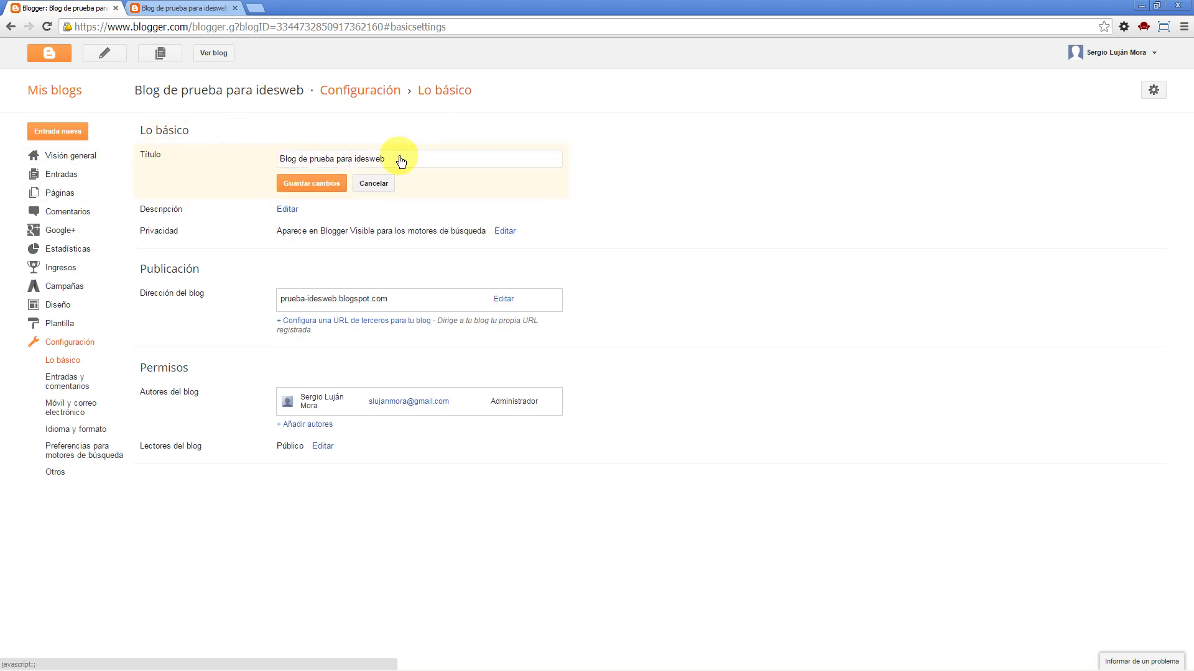
left_click(374, 184)
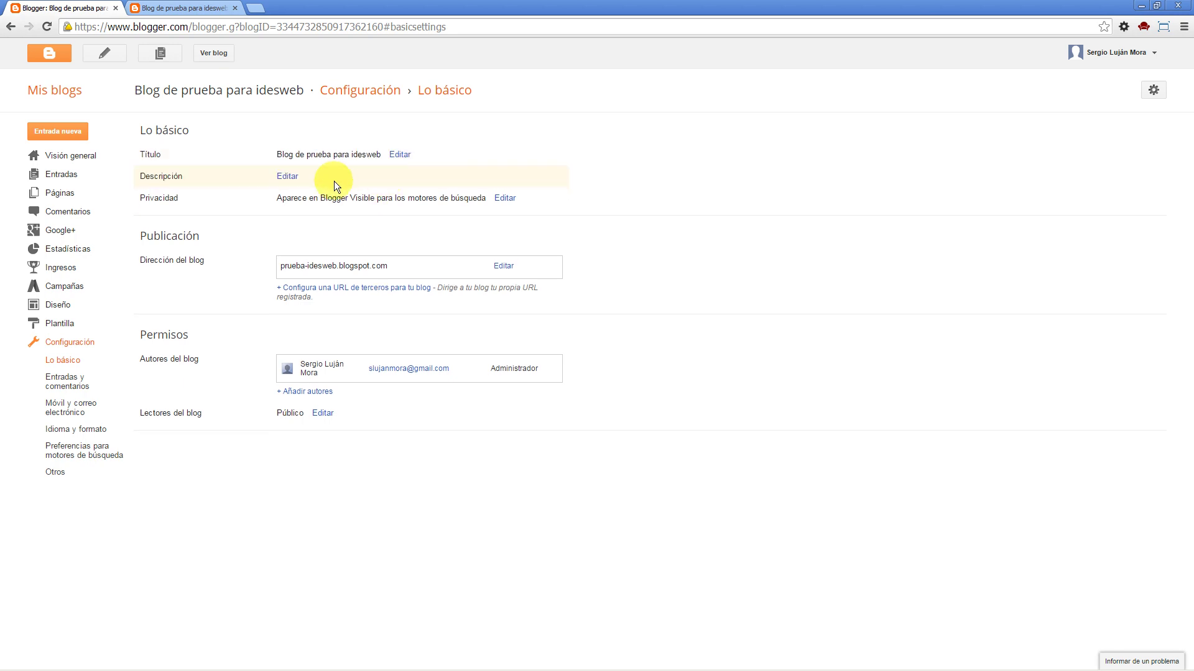
- Set the blog's description to "Esta es la descripción del blog de prueba para el curso iDESWEB" and save it
left_click(286, 176)
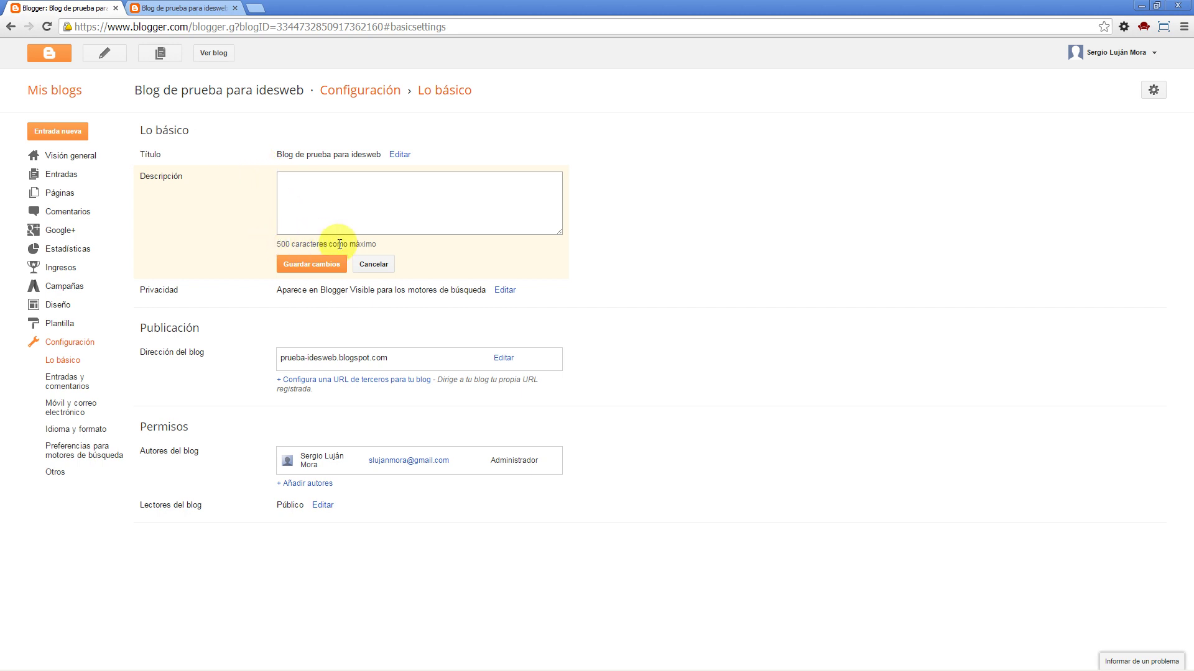
left_click(197, 7)
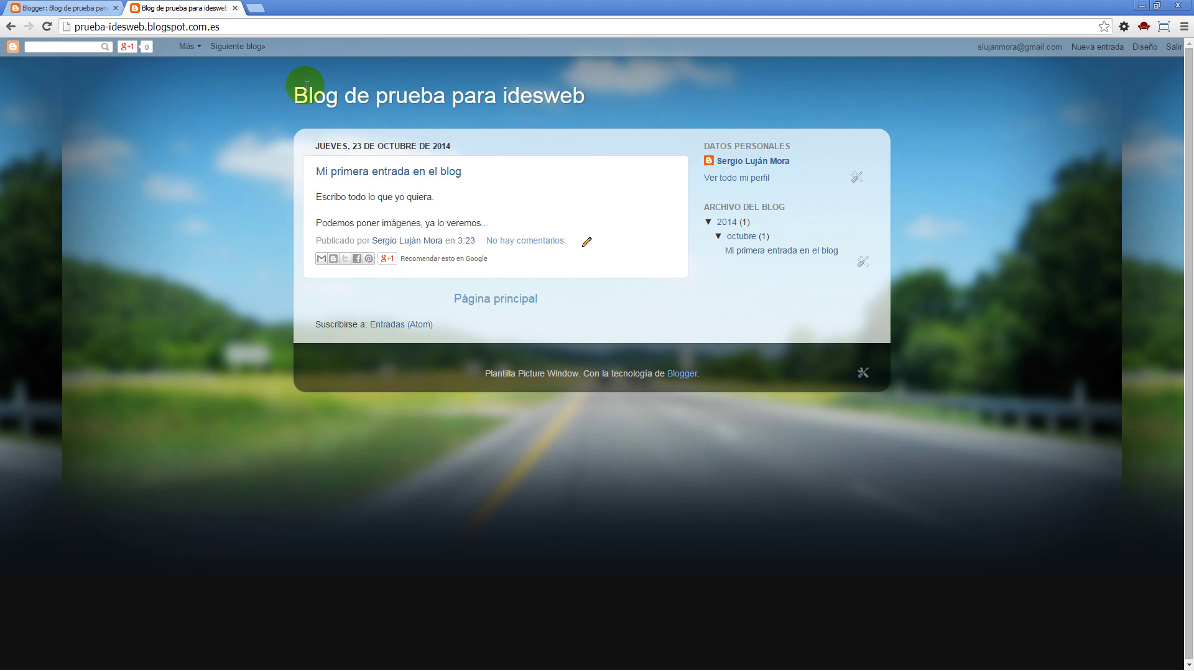
left_click(70, 6)
left_click(314, 187)
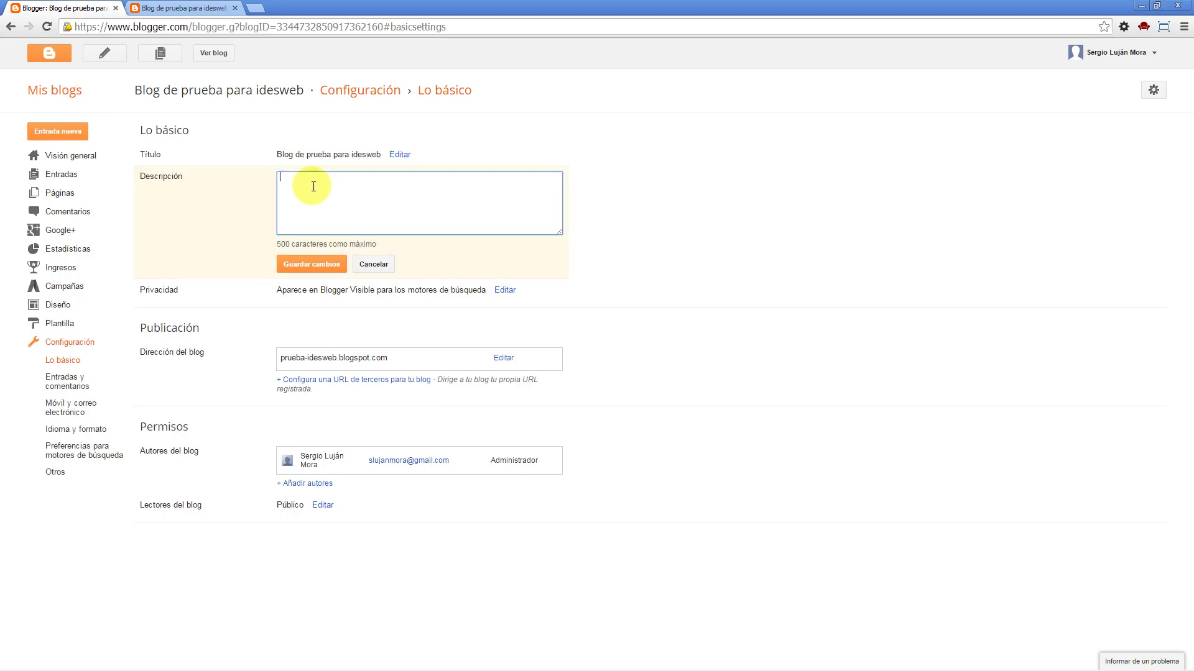
type("Esta es la descripción del blog de prueba para el curso iD")
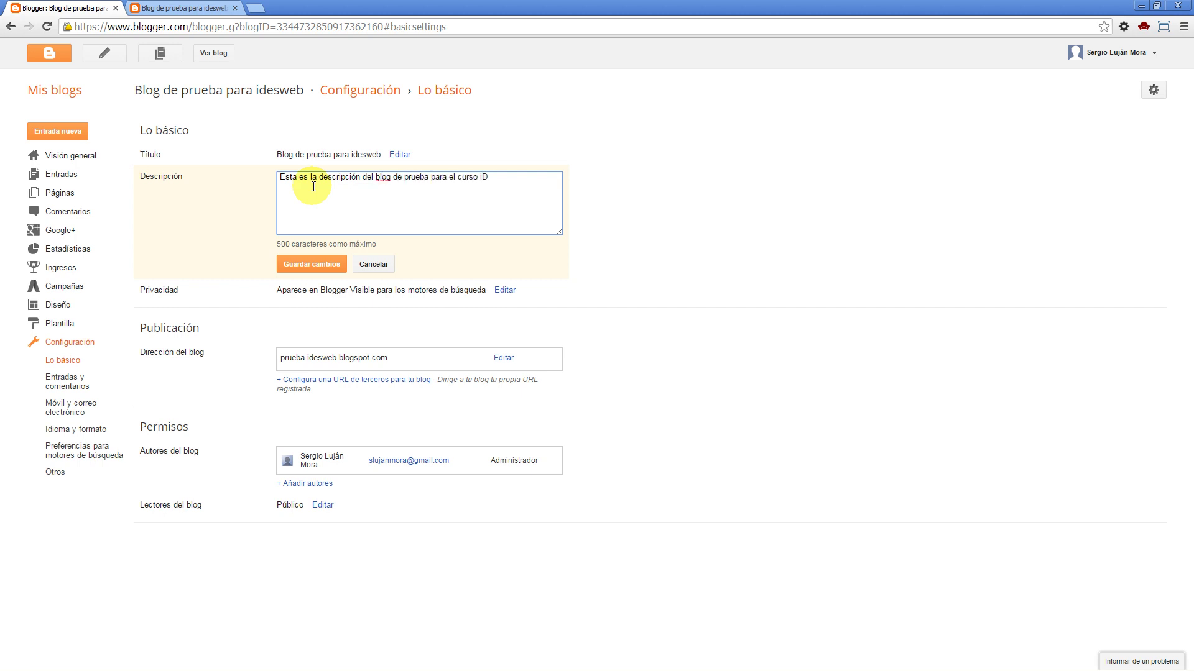
type("ESWEB")
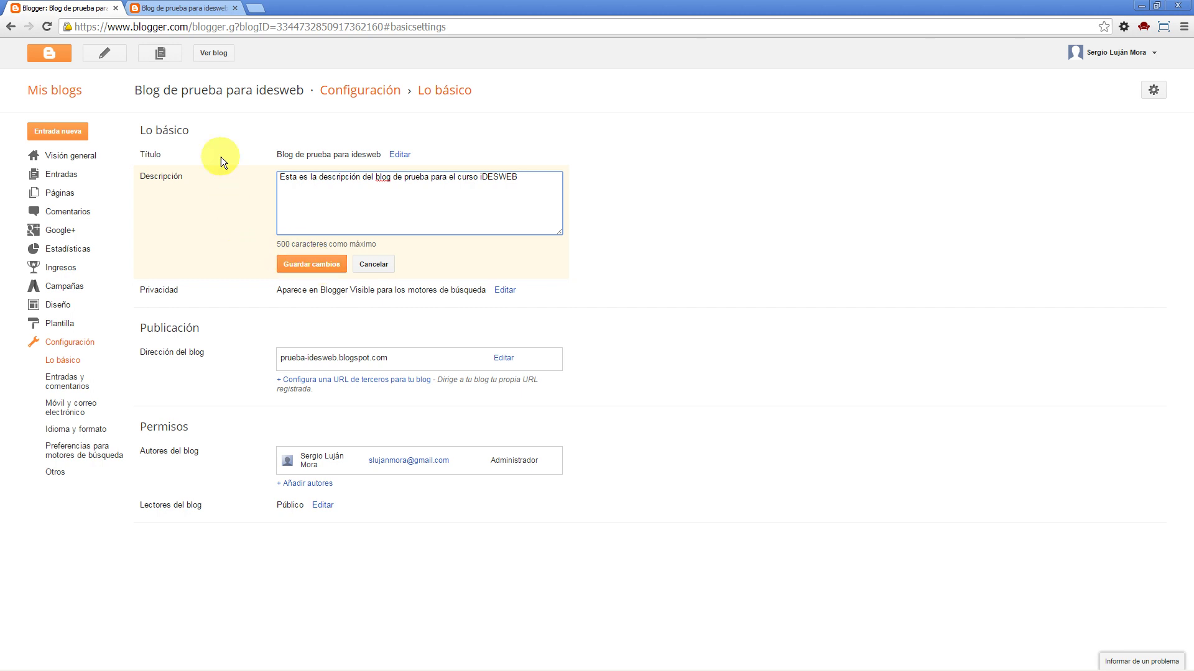
left_click(311, 265)
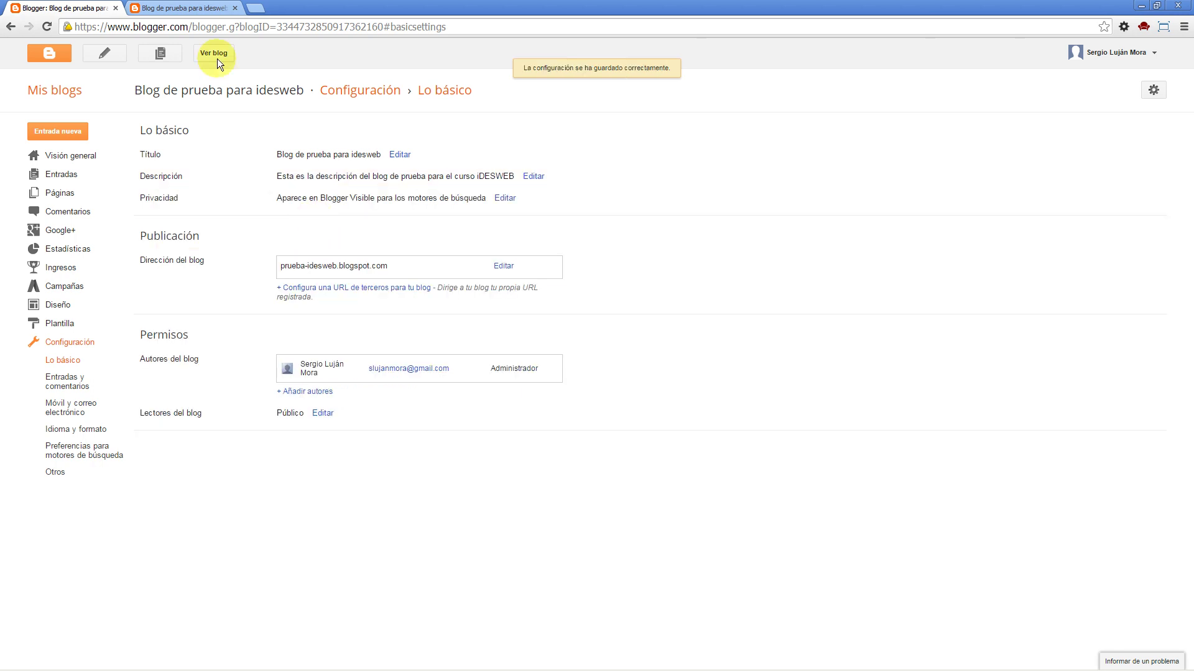
- Reload the published blog and check the description and the word "idesweb" in the title
left_click(221, 8)
left_click(110, 87)
left_click(47, 26)
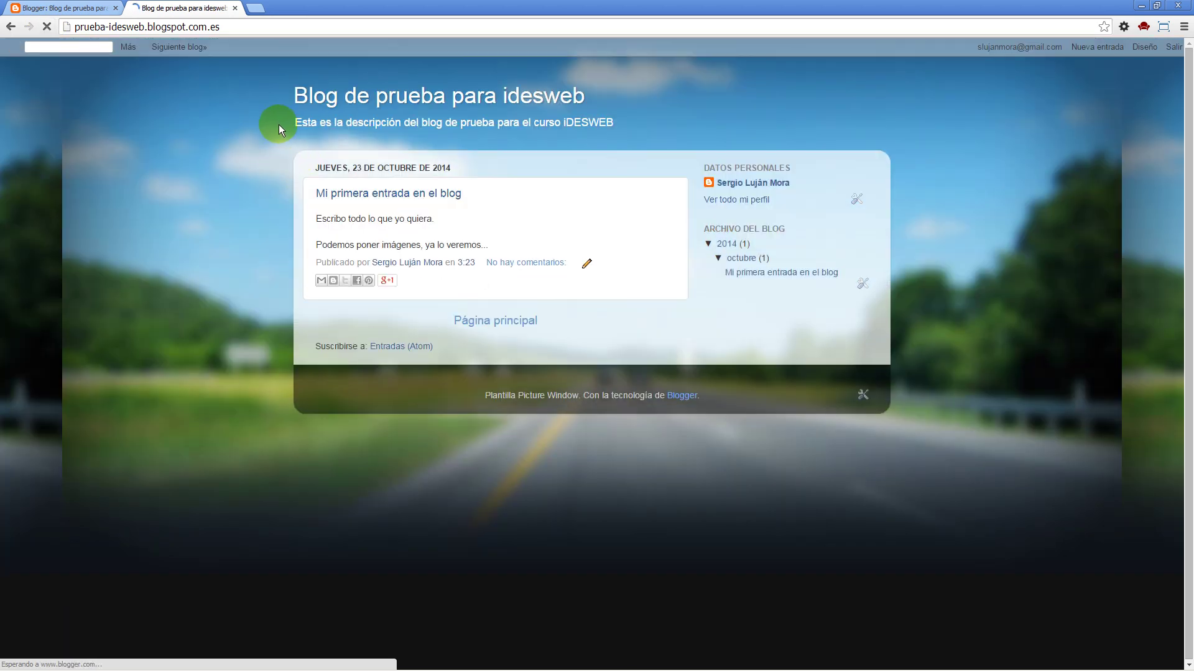
left_click_drag(295, 121, 626, 128)
left_click(629, 136)
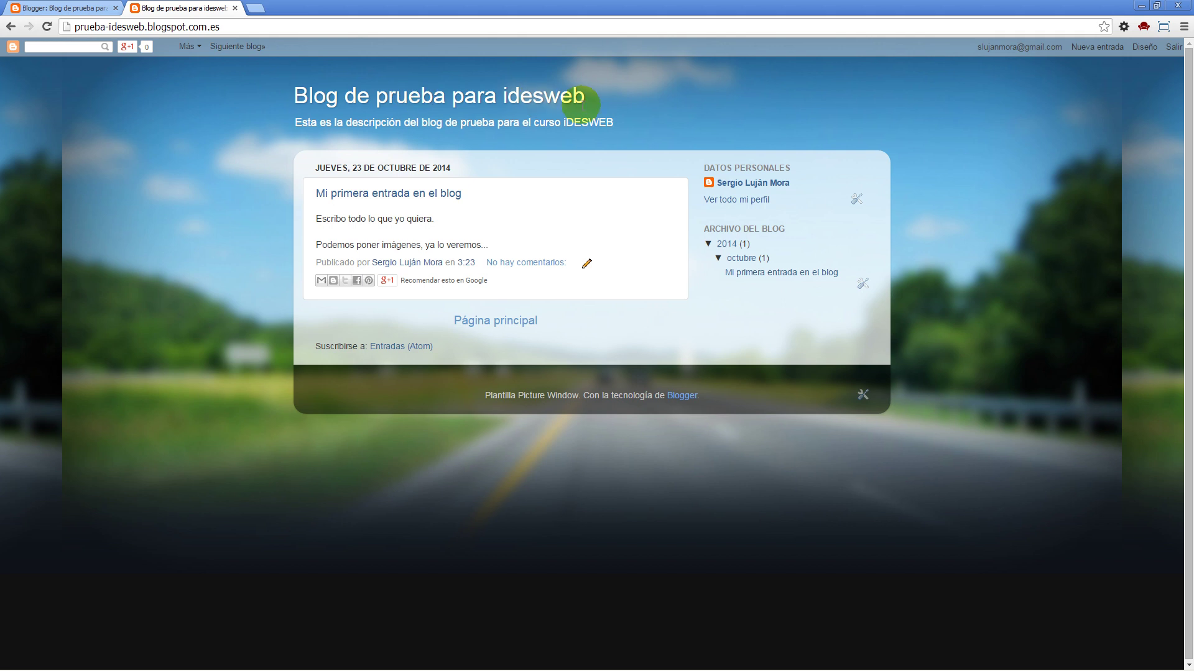
left_click_drag(585, 99, 503, 98)
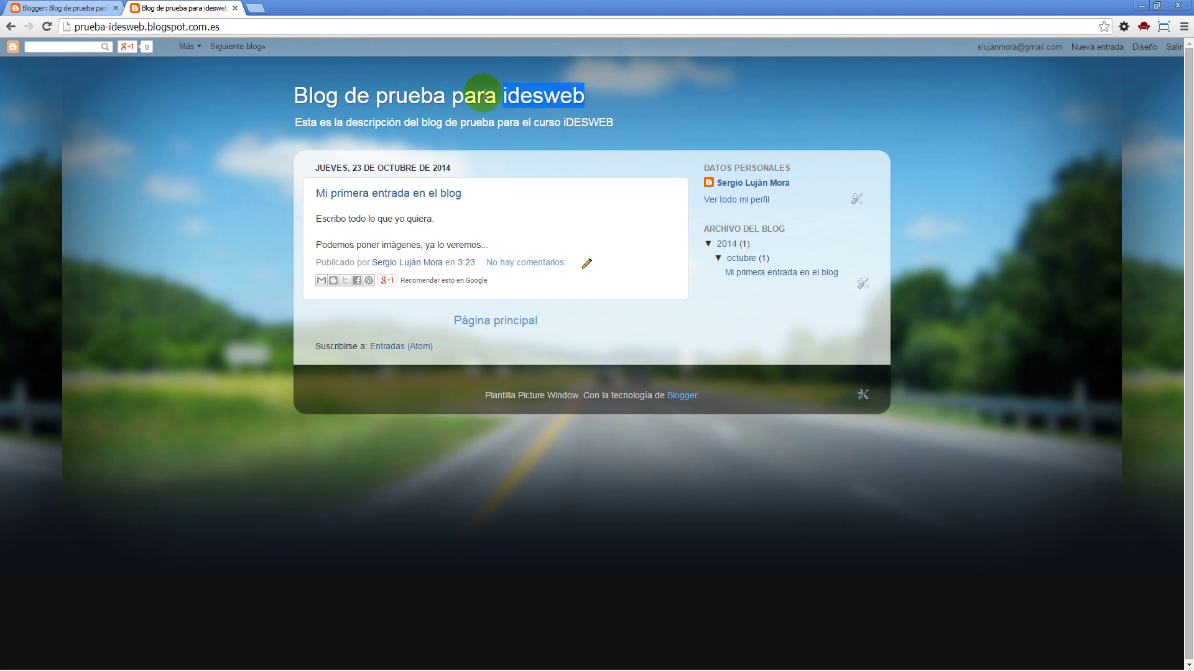
- Change the blog's title to "Blog de prueba para iDESWEB" in the basic settings and save it
left_click(56, 8)
left_click(402, 156)
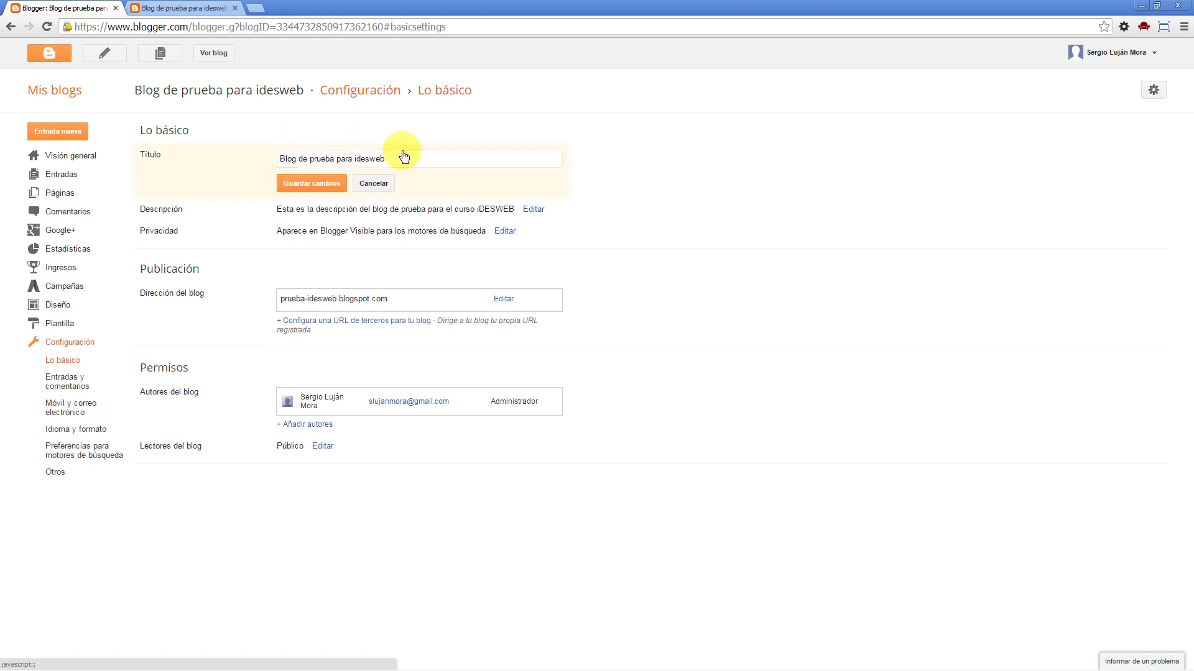
left_click(438, 158)
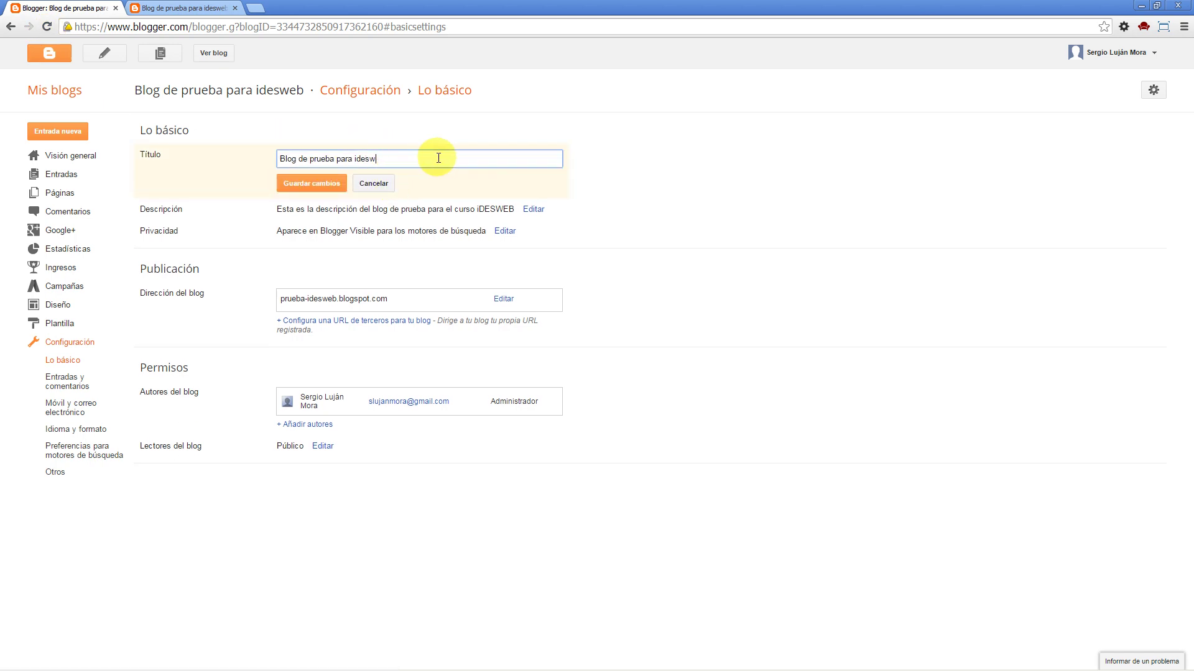
type("DESWEB")
left_click(311, 183)
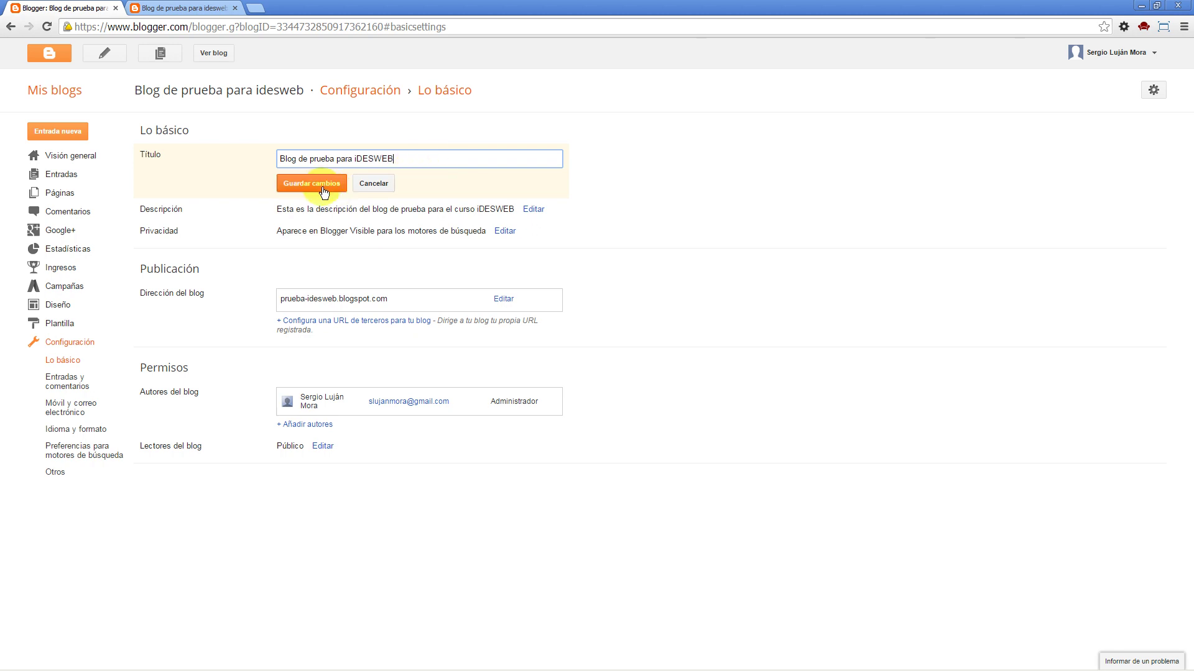
- Reload the published blog to check its title, and return to the basic settings
left_click(199, 10)
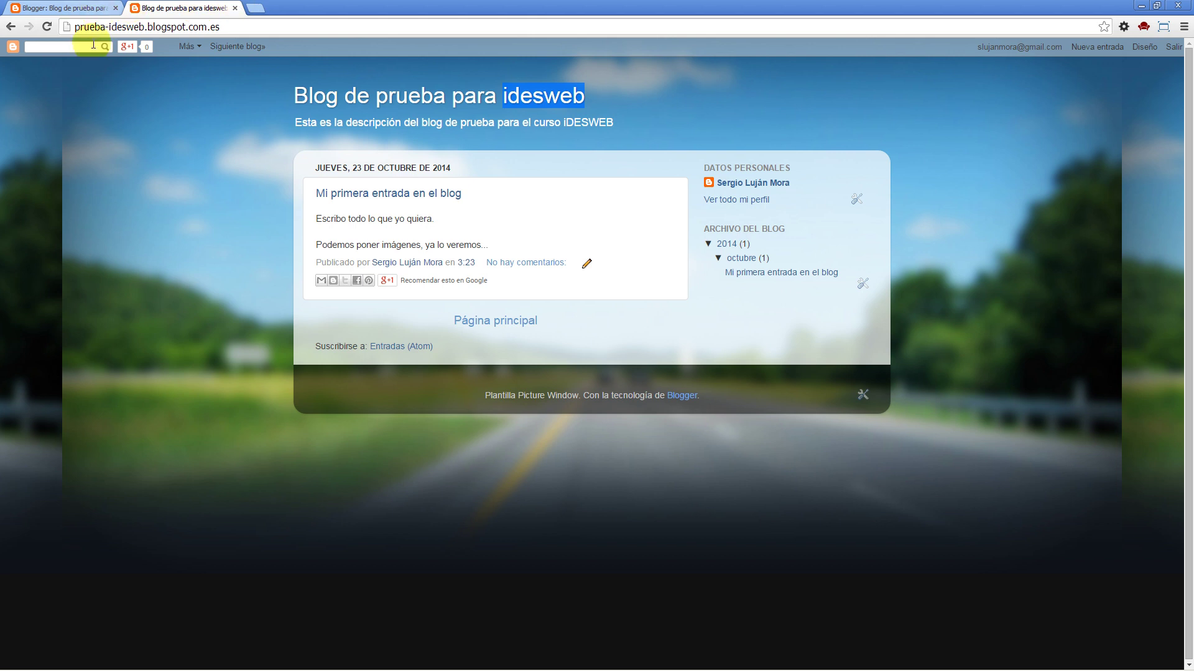
left_click(45, 27)
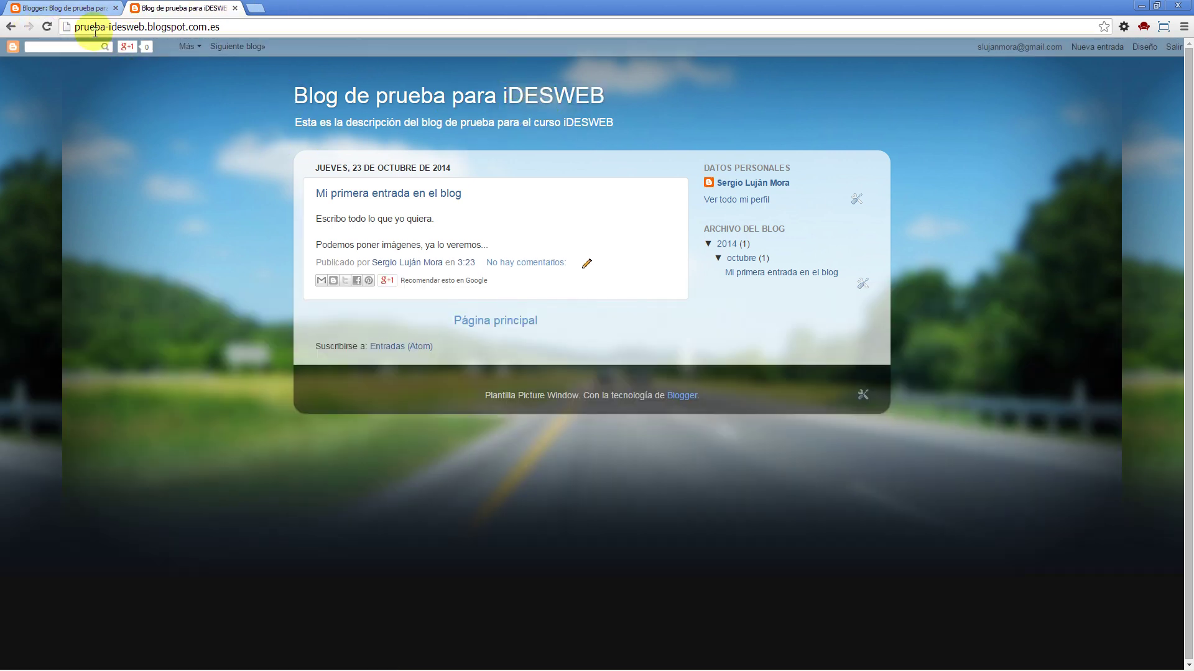
left_click(75, 8)
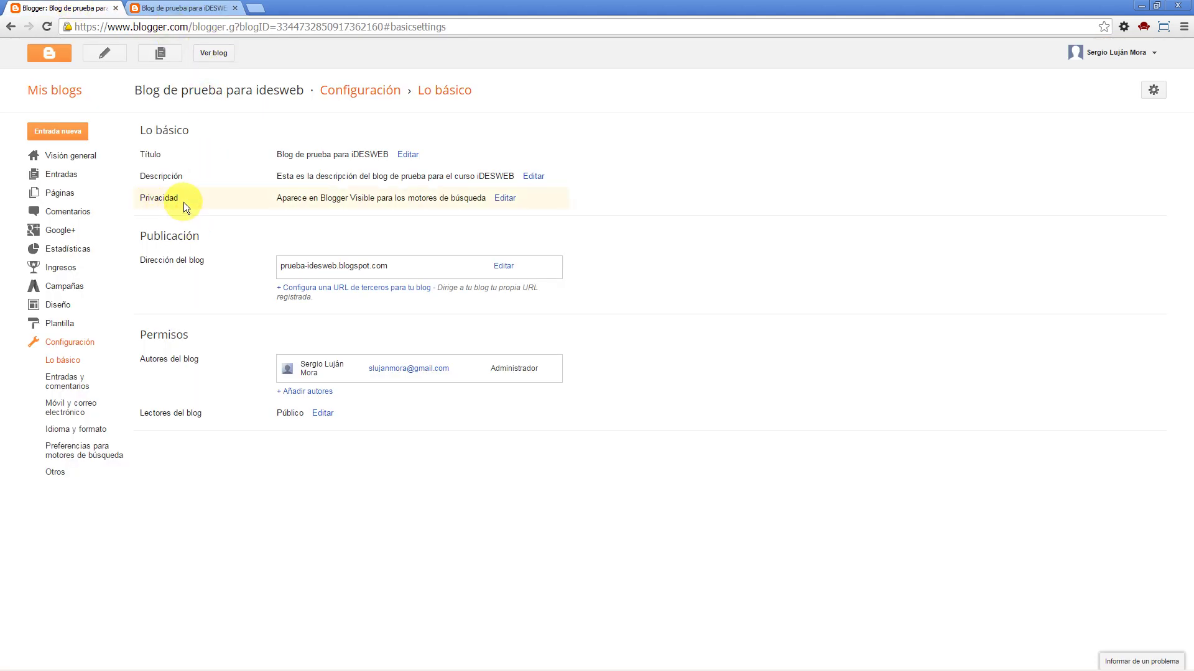
- Review the blog's privacy options and the third-party domain configuration, cancelling both without changes
left_click(505, 198)
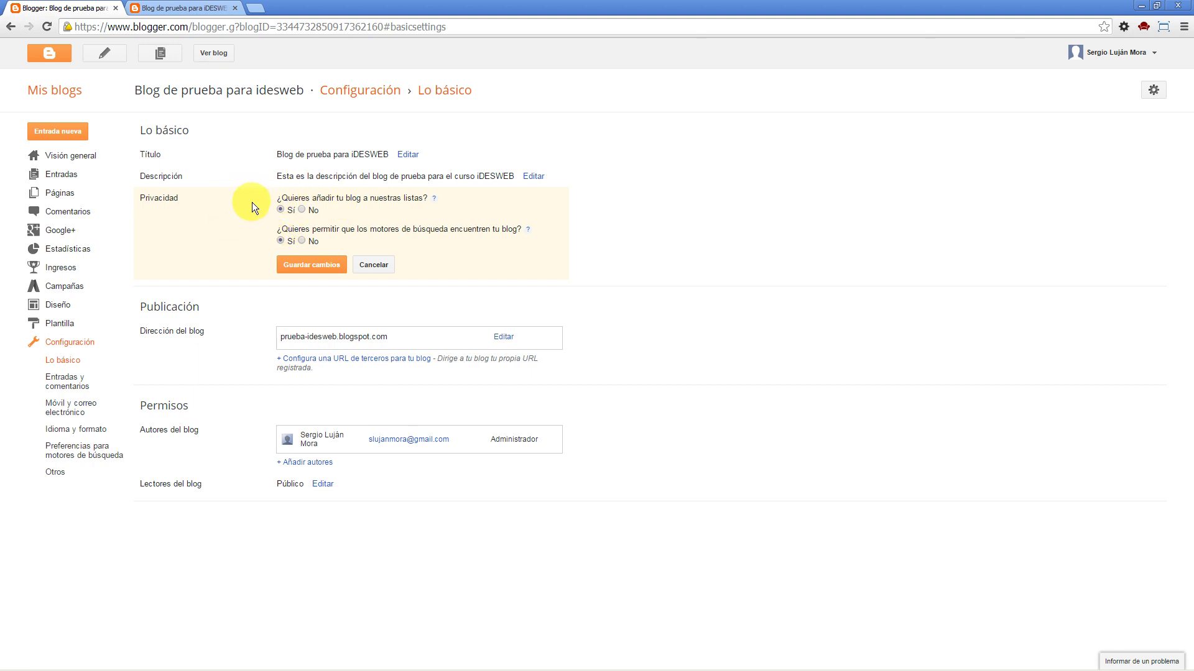
left_click(374, 265)
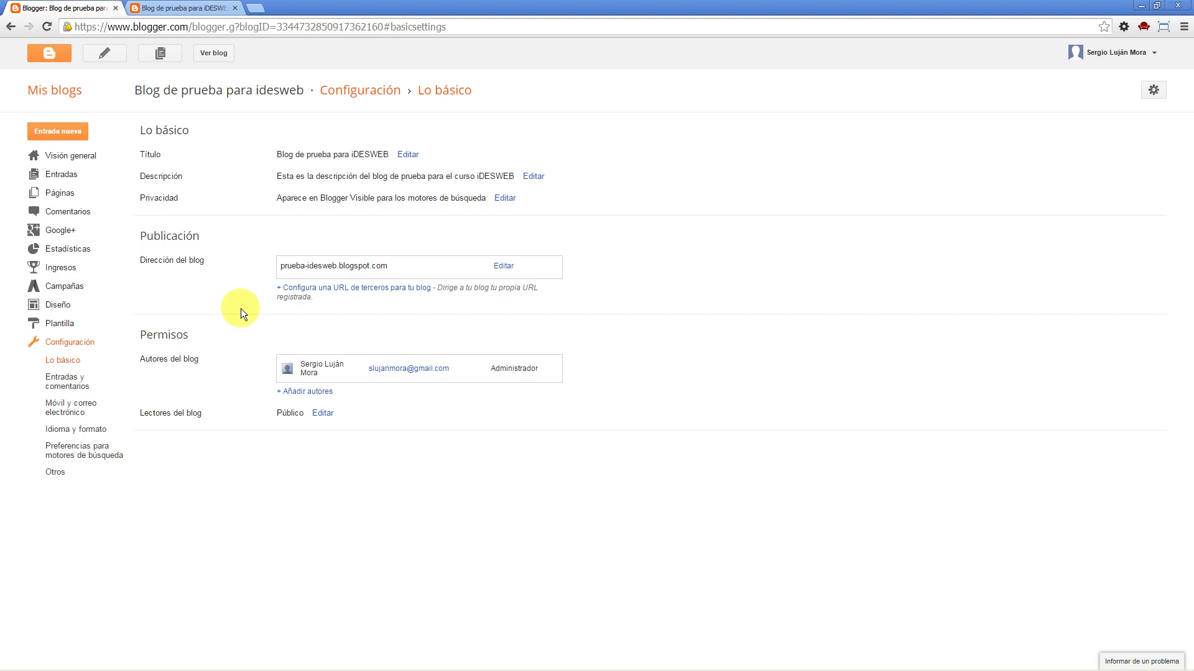
left_click(385, 291)
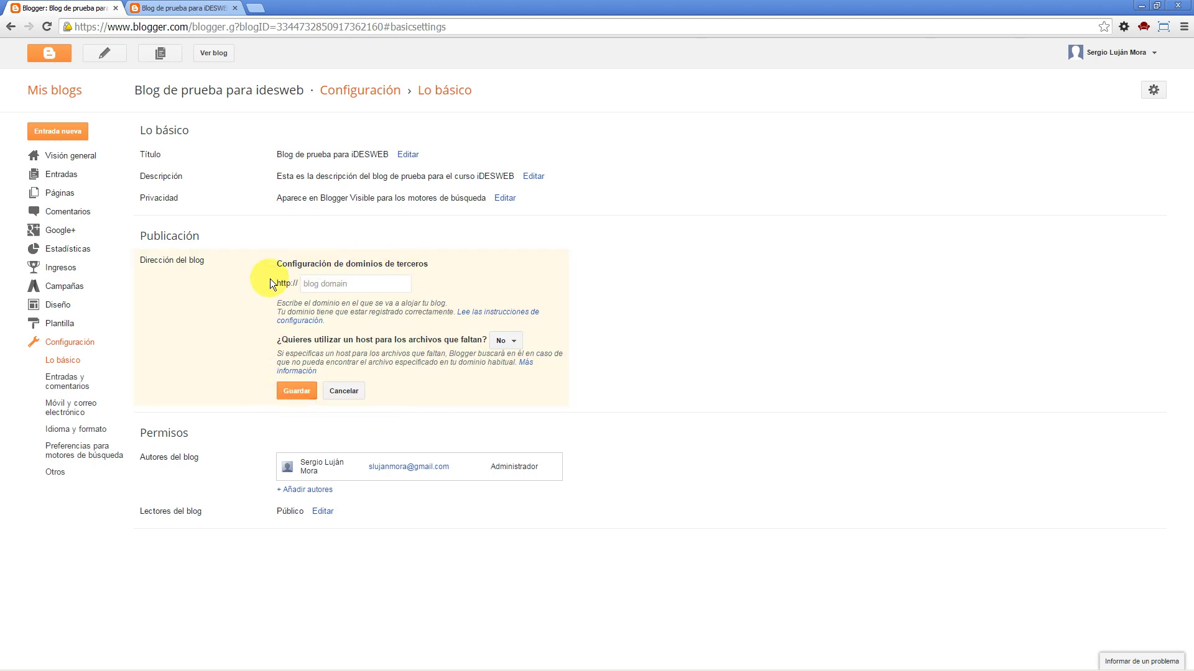
left_click(343, 390)
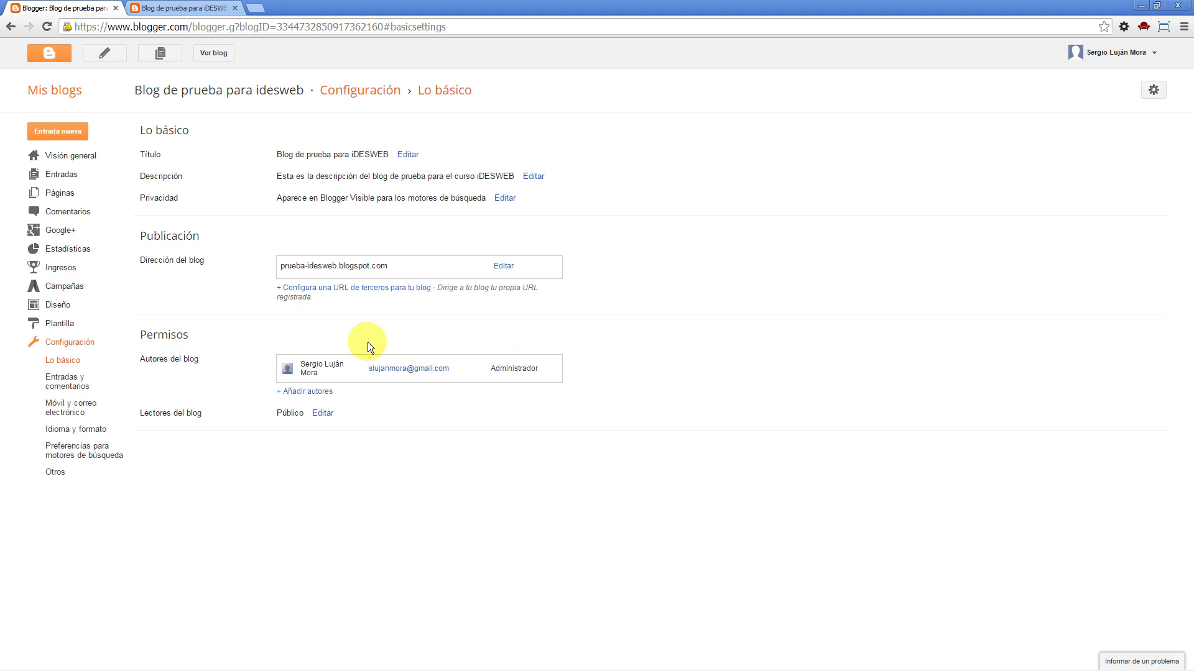
- Review the form for inviting authors and the public, authors-only and selected-readers access options, cancelling both without changes
left_click(309, 391)
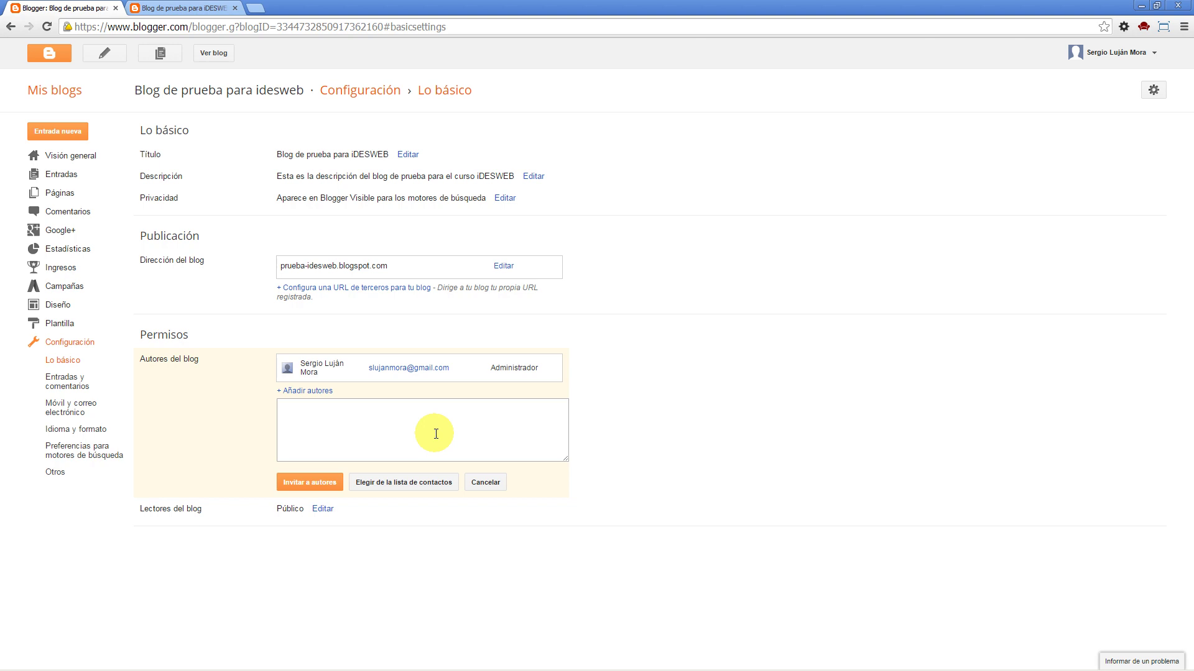
left_click(486, 483)
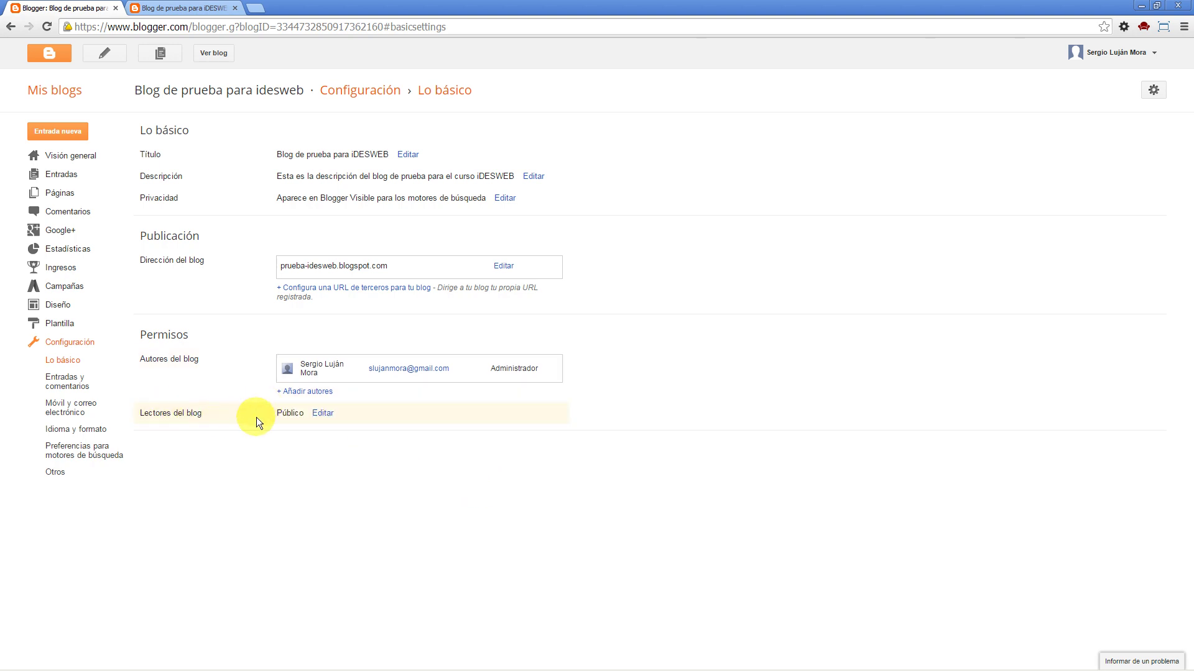
left_click(323, 414)
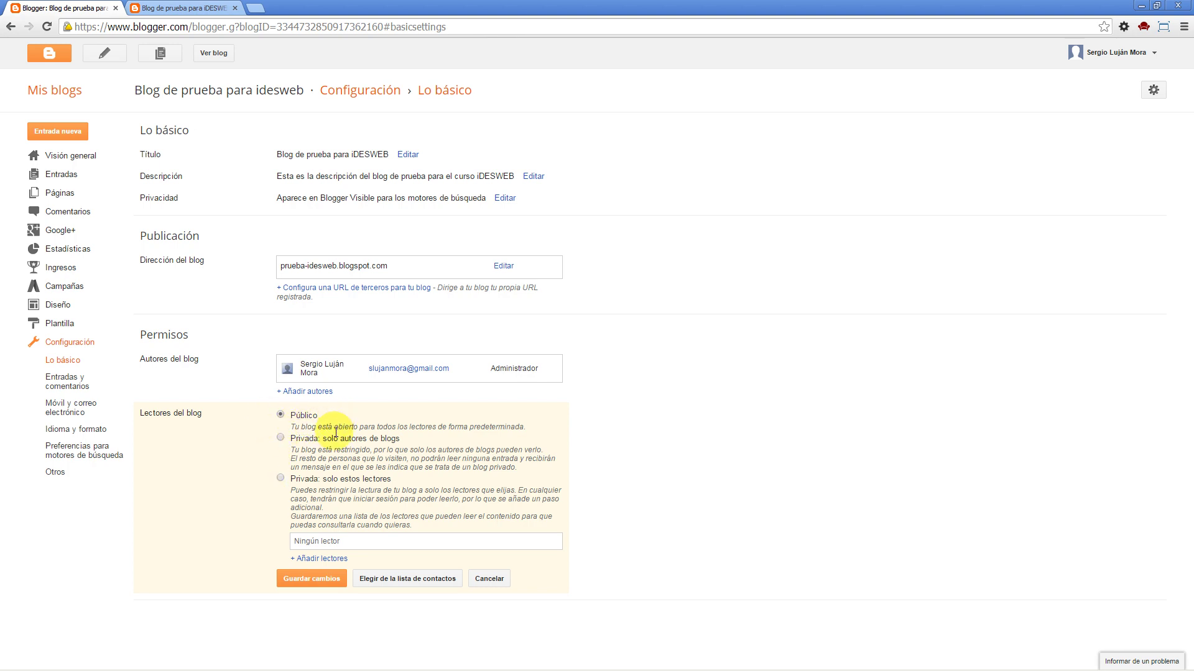
left_click_drag(338, 427, 536, 429)
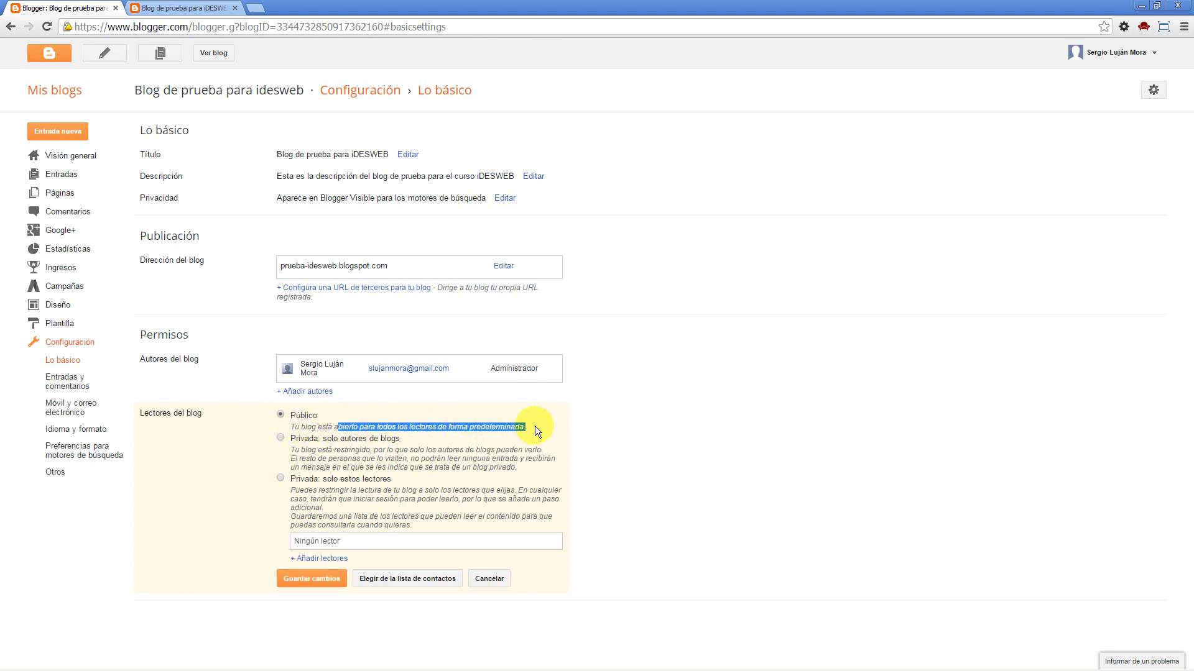
left_click(633, 419)
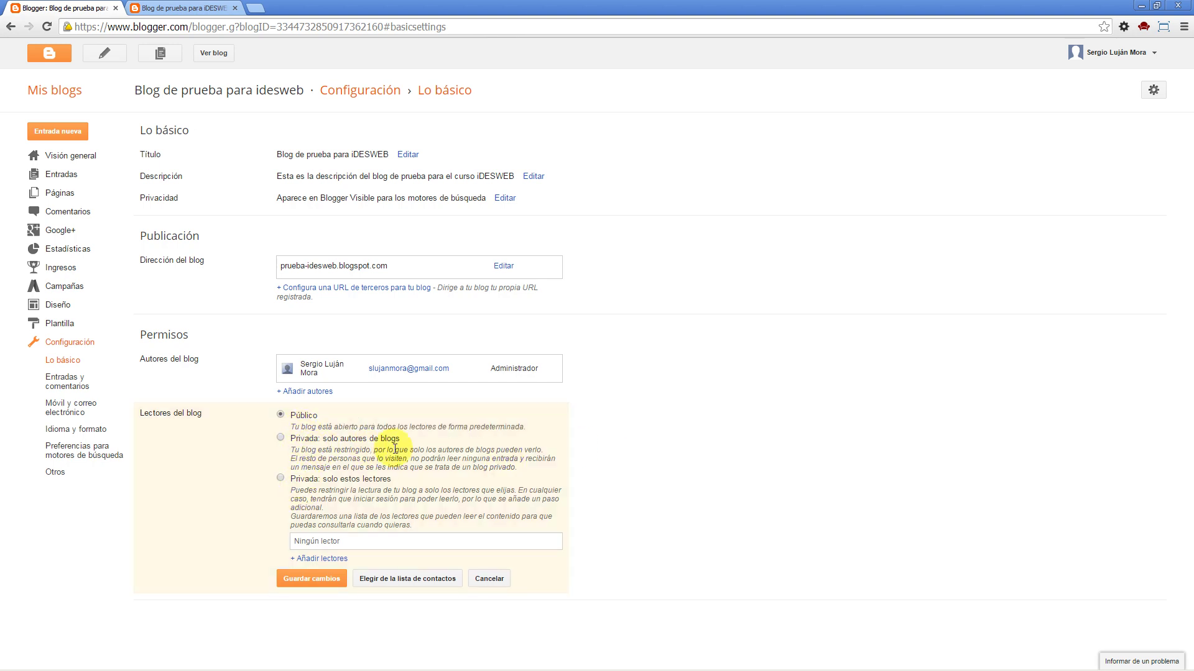
left_click_drag(291, 439, 408, 442)
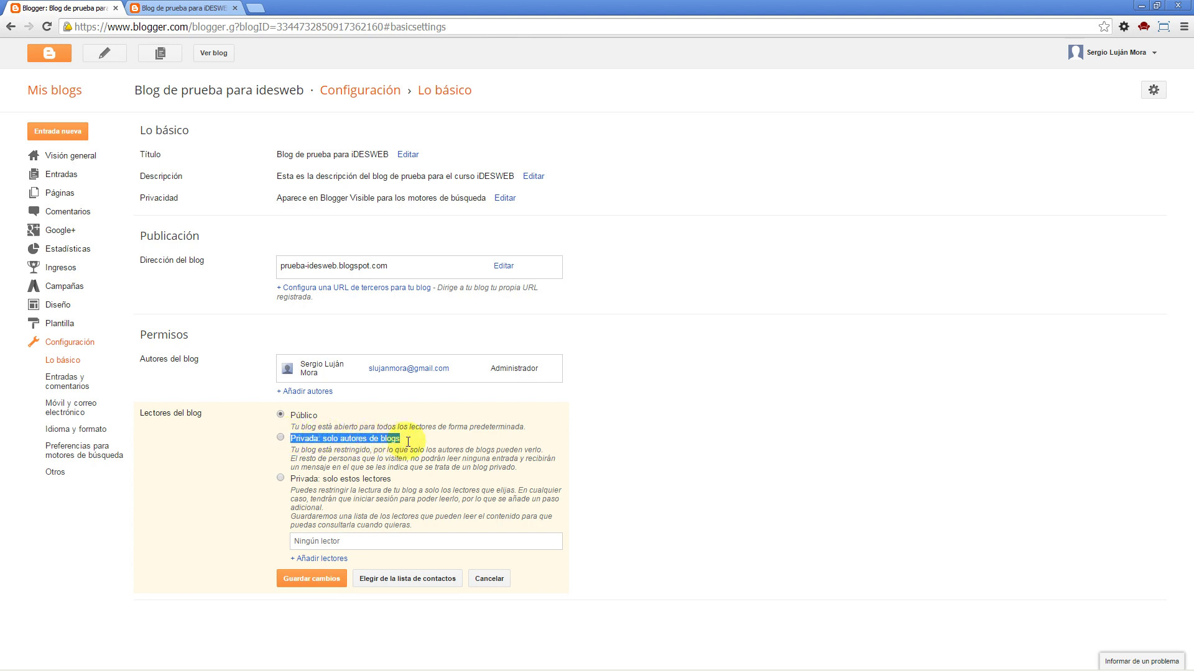
left_click_drag(291, 482, 381, 486)
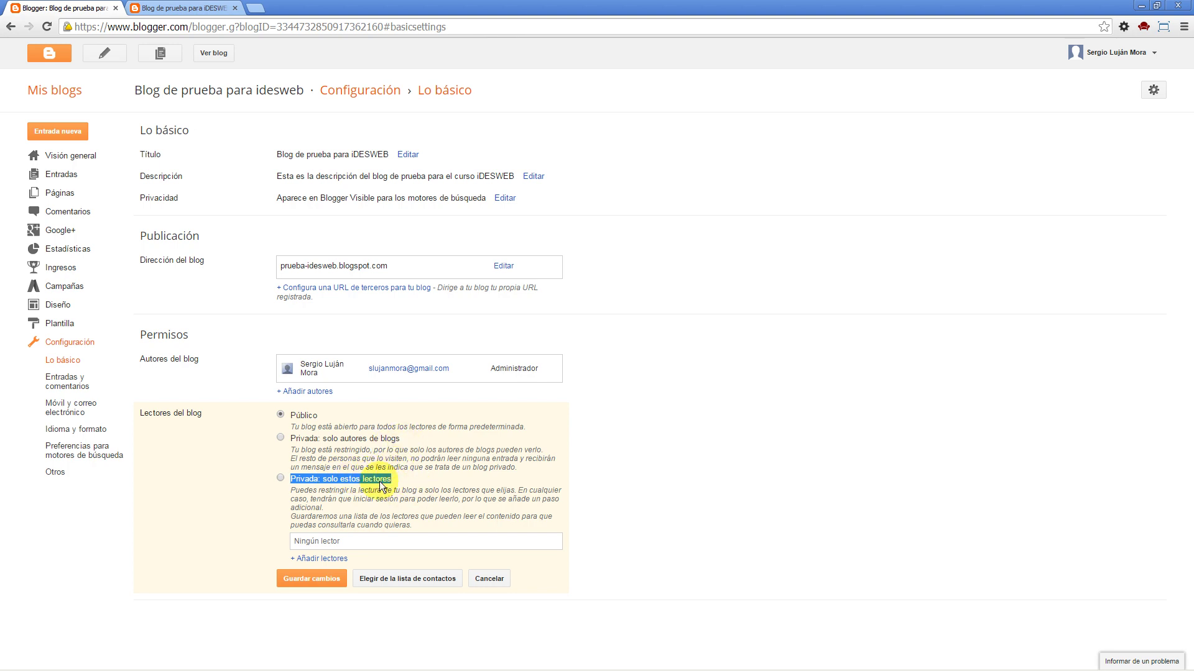
left_click(317, 558)
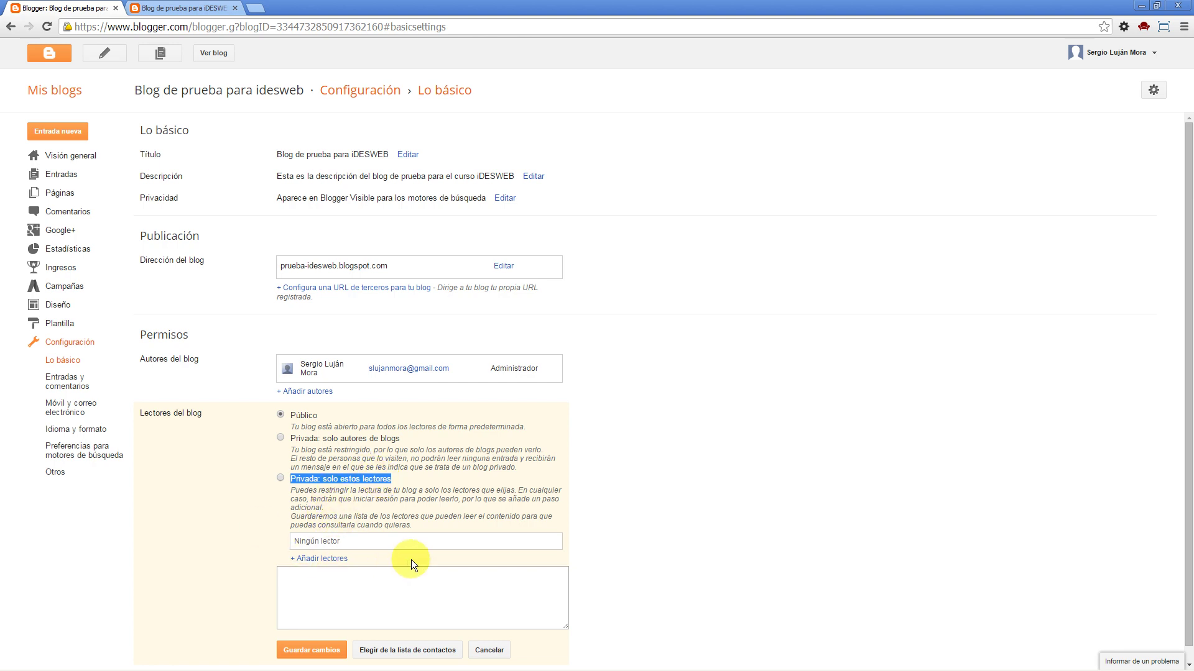
left_click(489, 650)
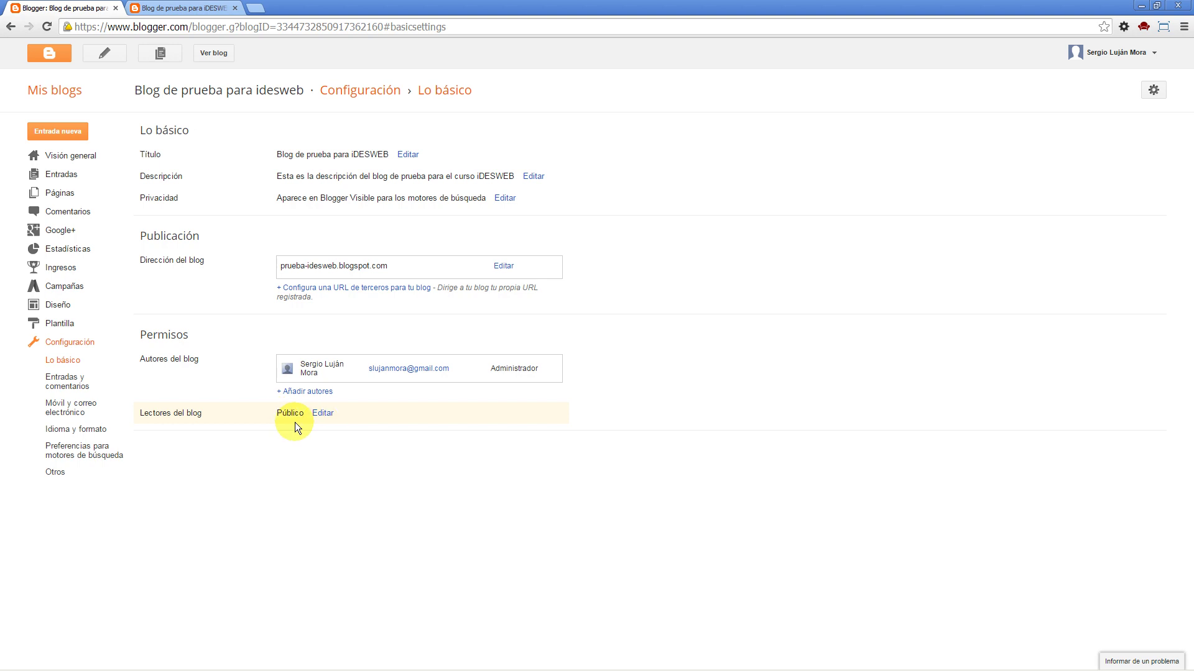
- Recheck the blog's reader access options, cancel without changes, and open the posts and comments settings
left_click(322, 413)
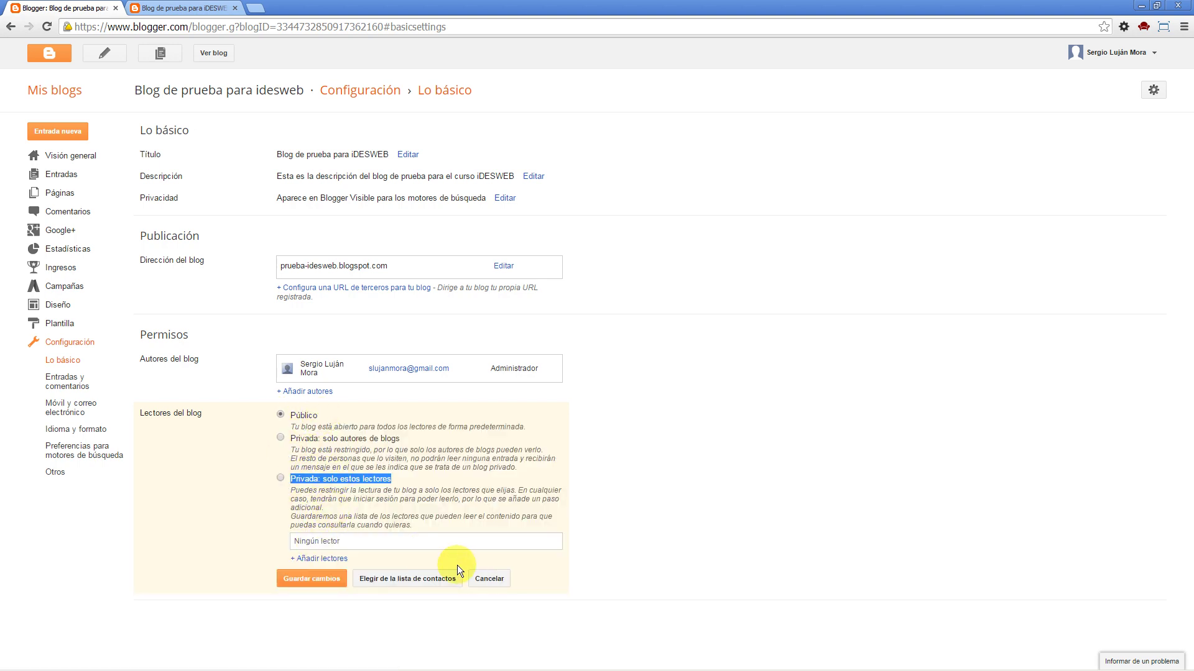
left_click(489, 579)
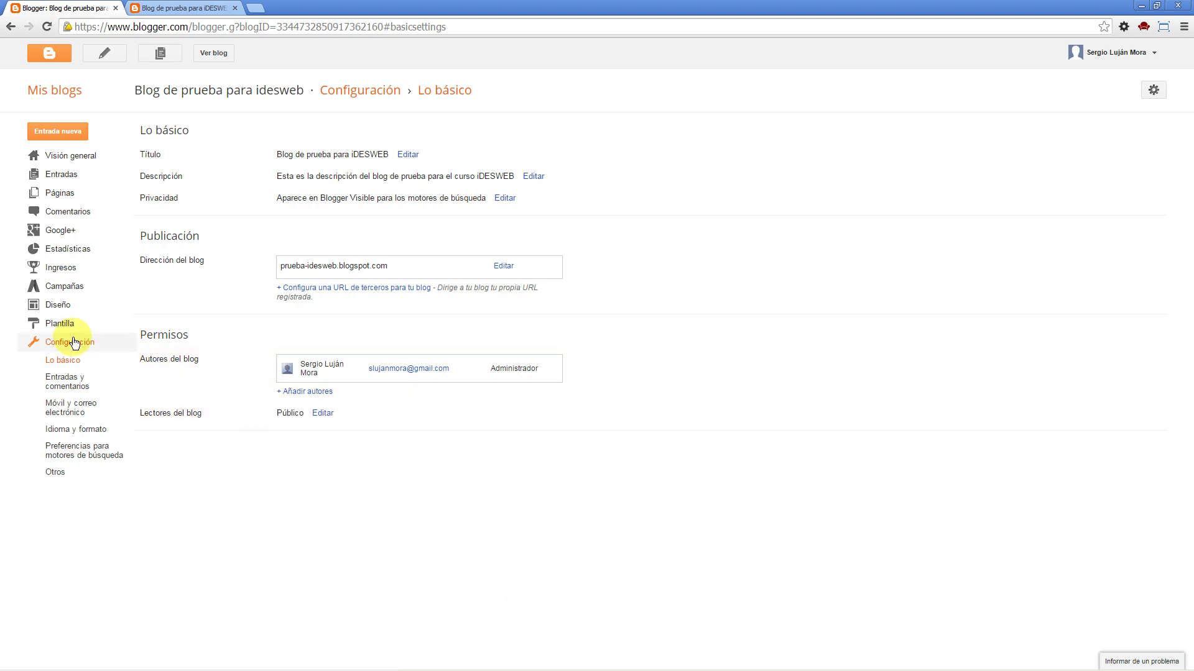
left_click(62, 386)
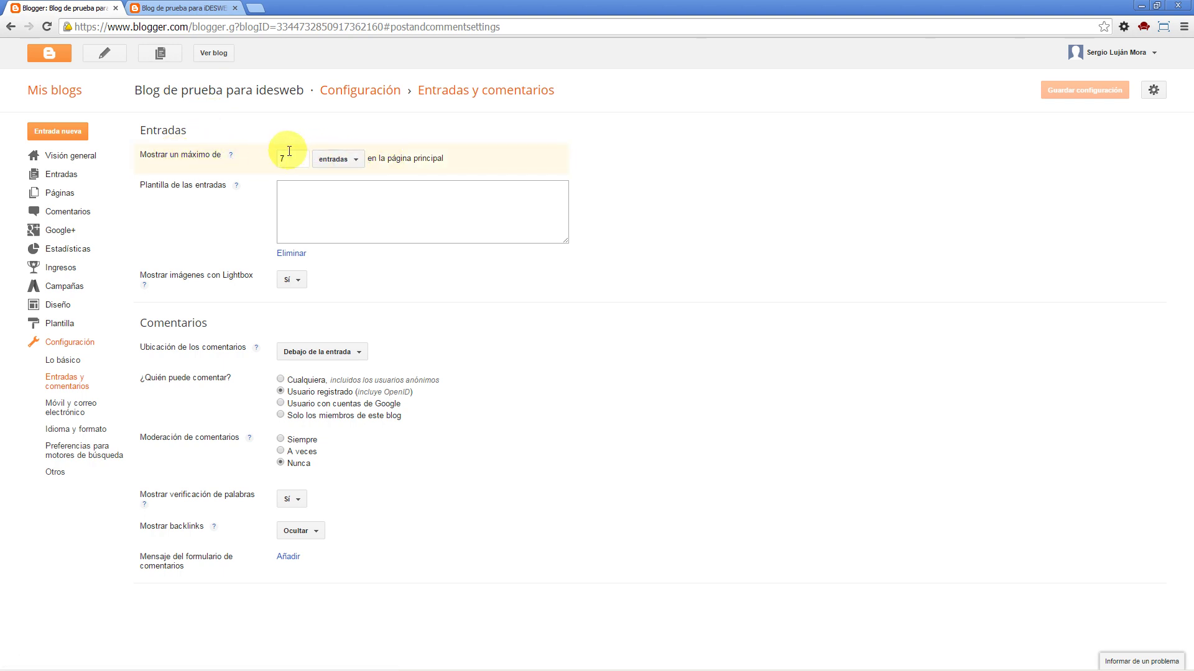
- Compare the limit of posts shown on the main page with the published blog, and return to the posts and comments settings
left_click(180, 9)
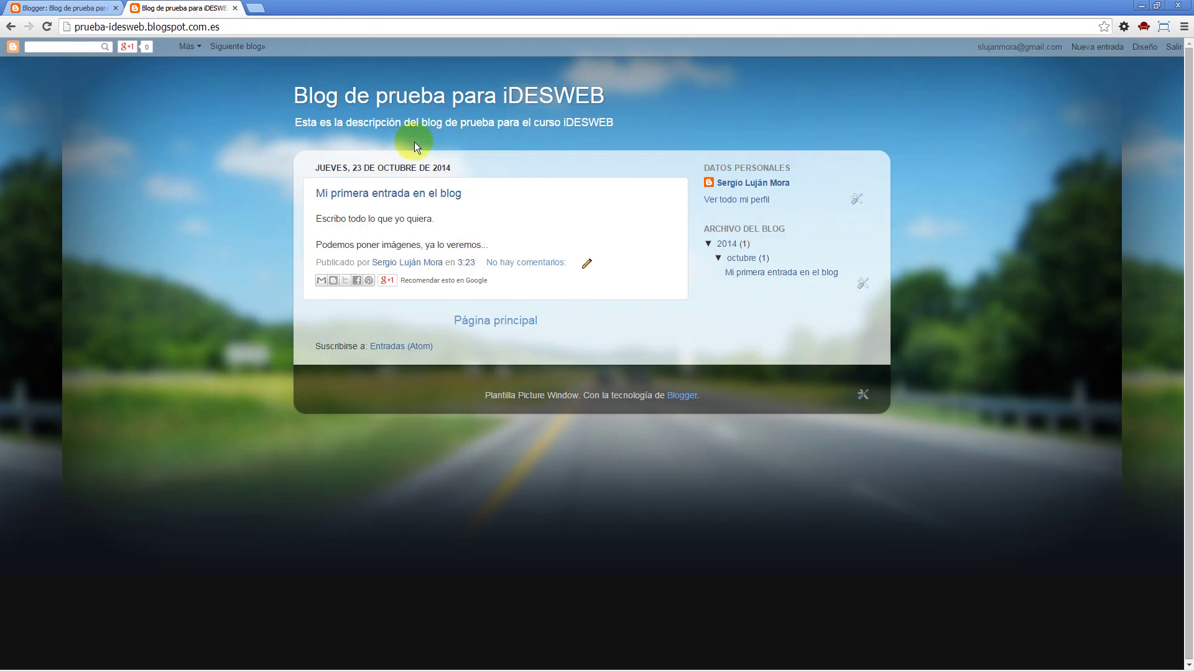
left_click(90, 8)
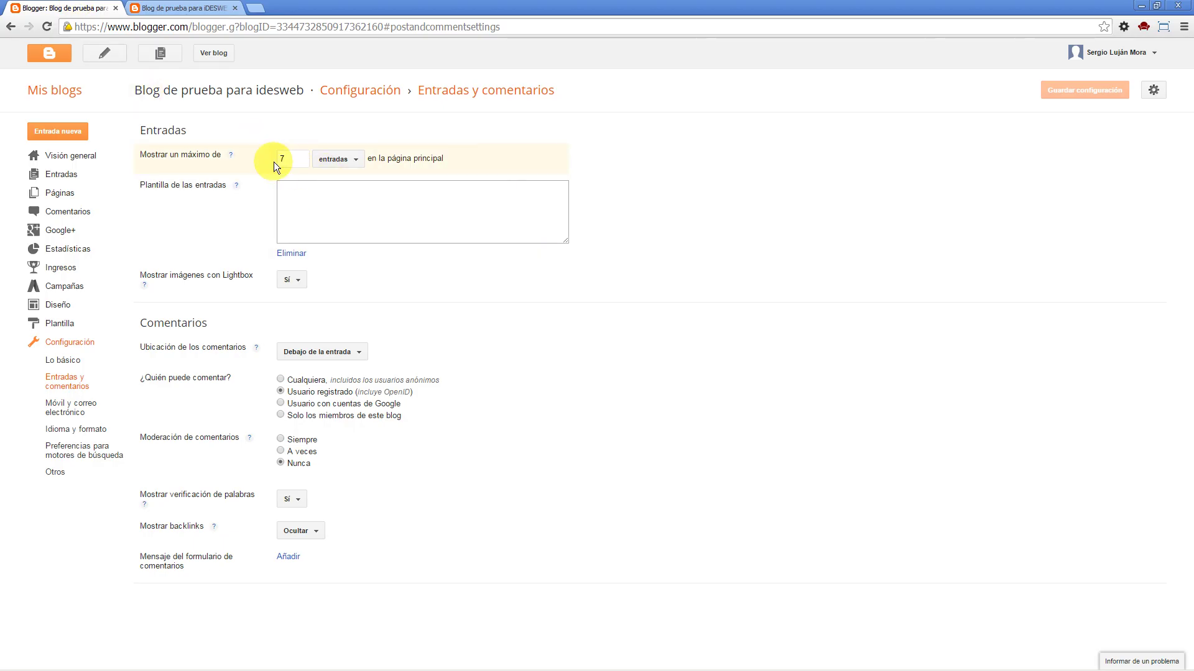
left_click(202, 8)
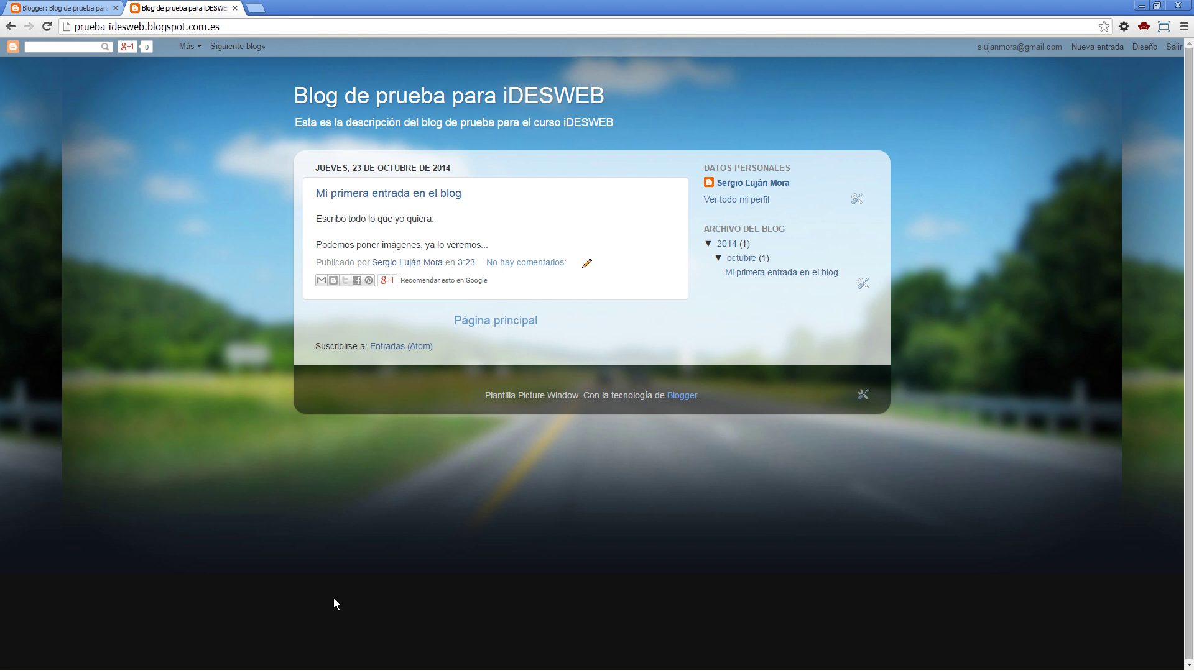
left_click(413, 280)
left_click(62, 7)
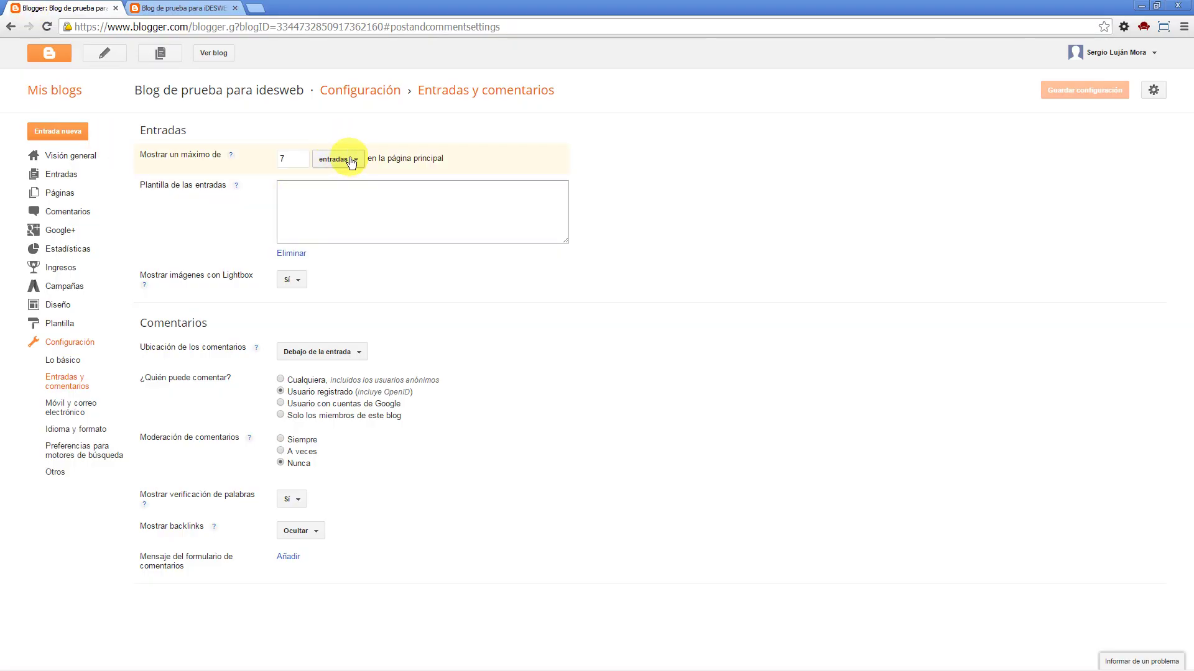
- Try limiting the main page by days ("días"), and switch the unit back to posts ("entradas")
left_click(351, 160)
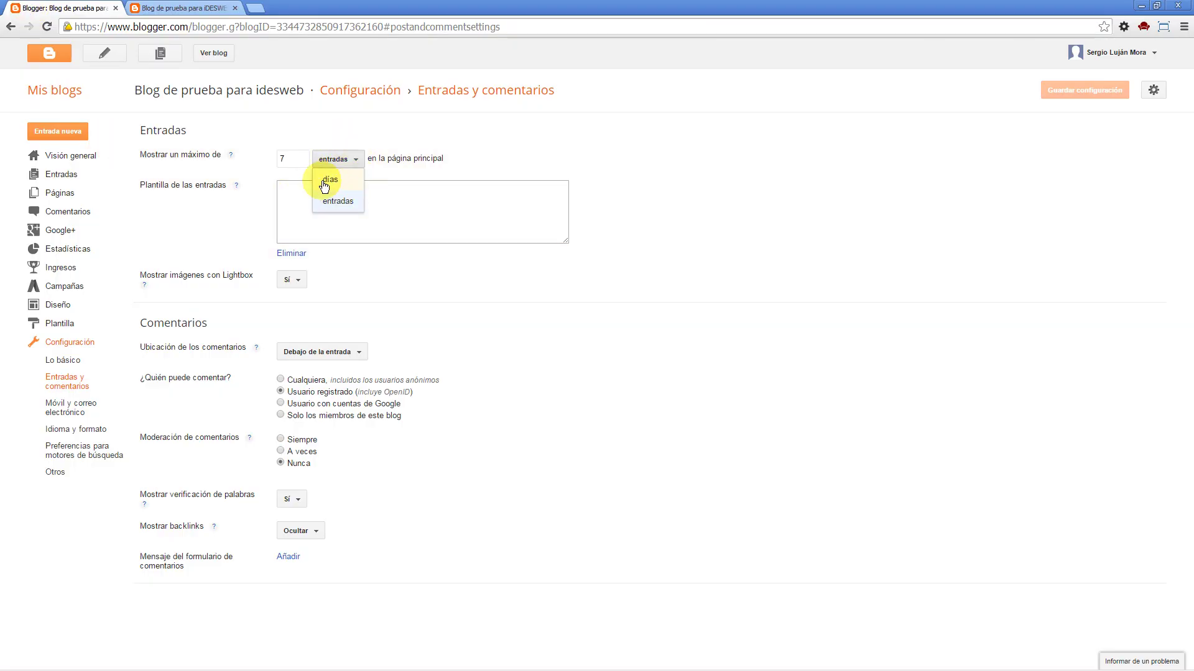
left_click(437, 141)
left_click(345, 159)
left_click(339, 181)
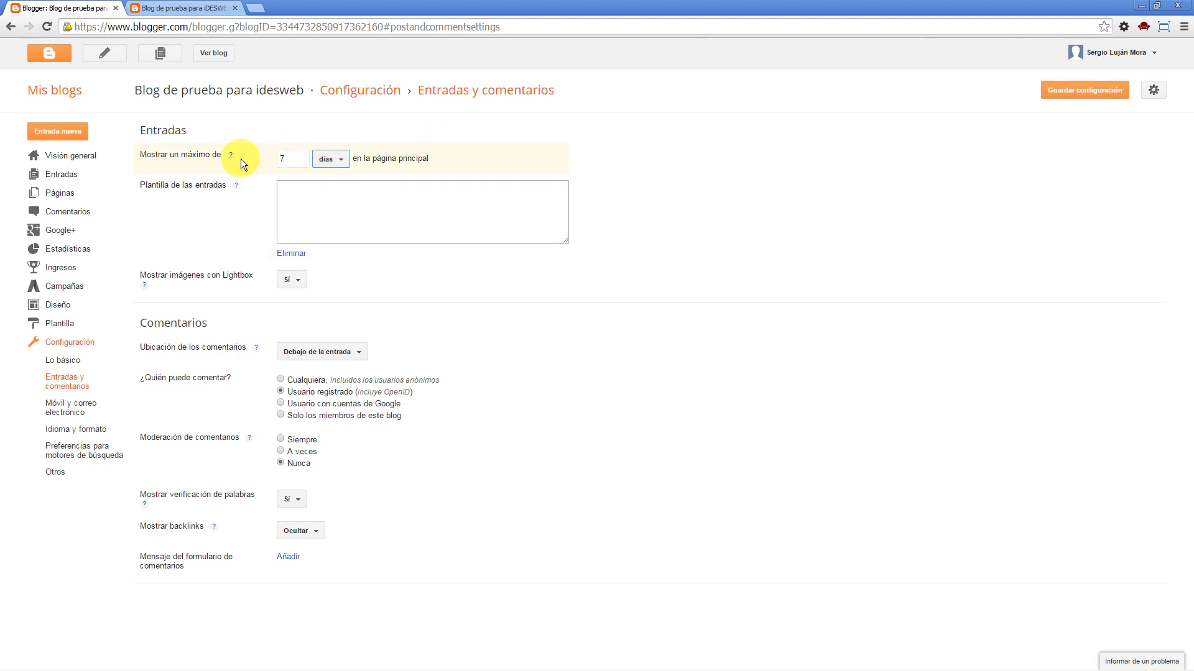
left_click(344, 161)
left_click(336, 200)
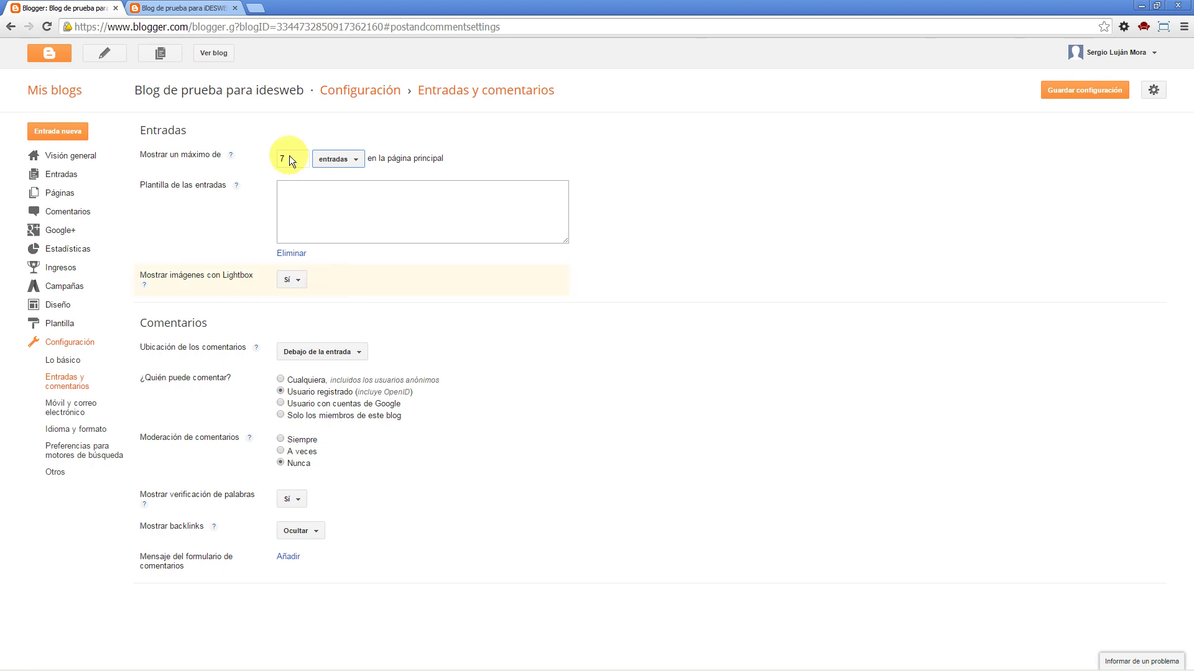
- Review the comment location options without changing them, and examine the comment form below the published post
left_click(181, 8)
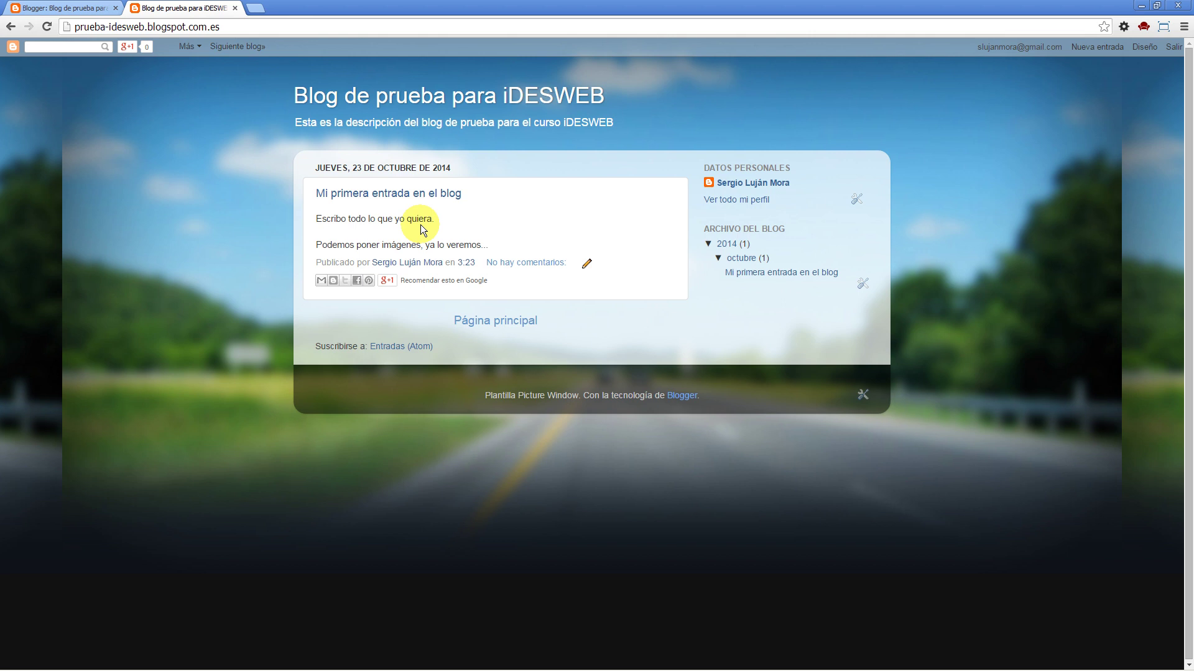
left_click(69, 8)
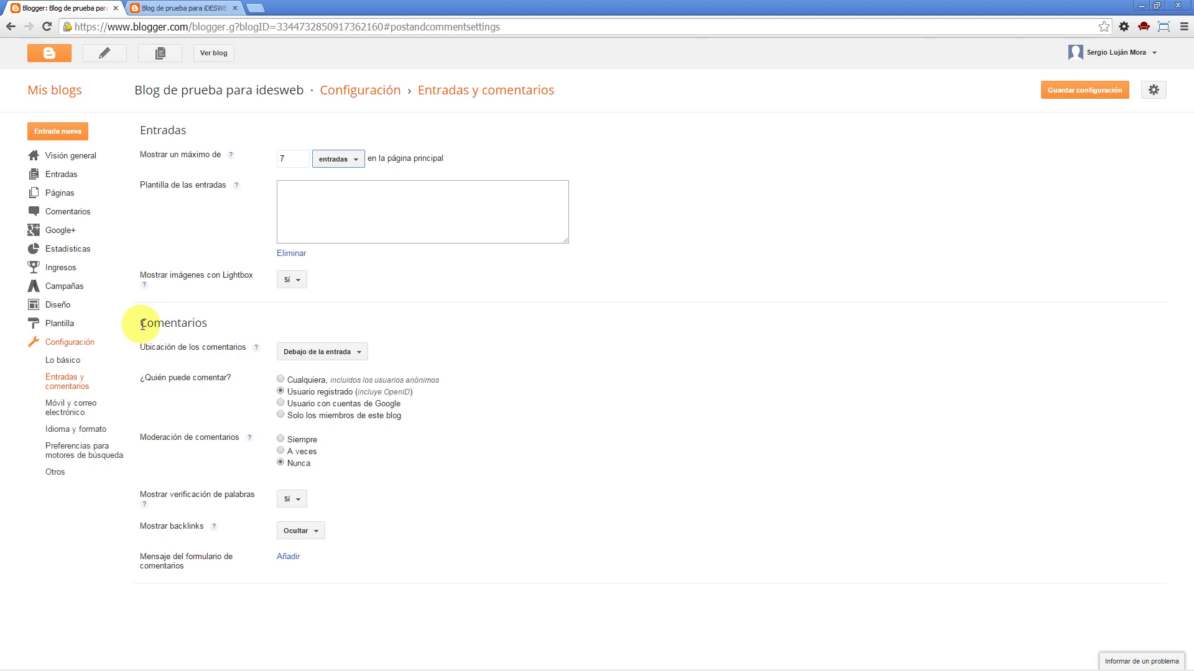
double_click(162, 324)
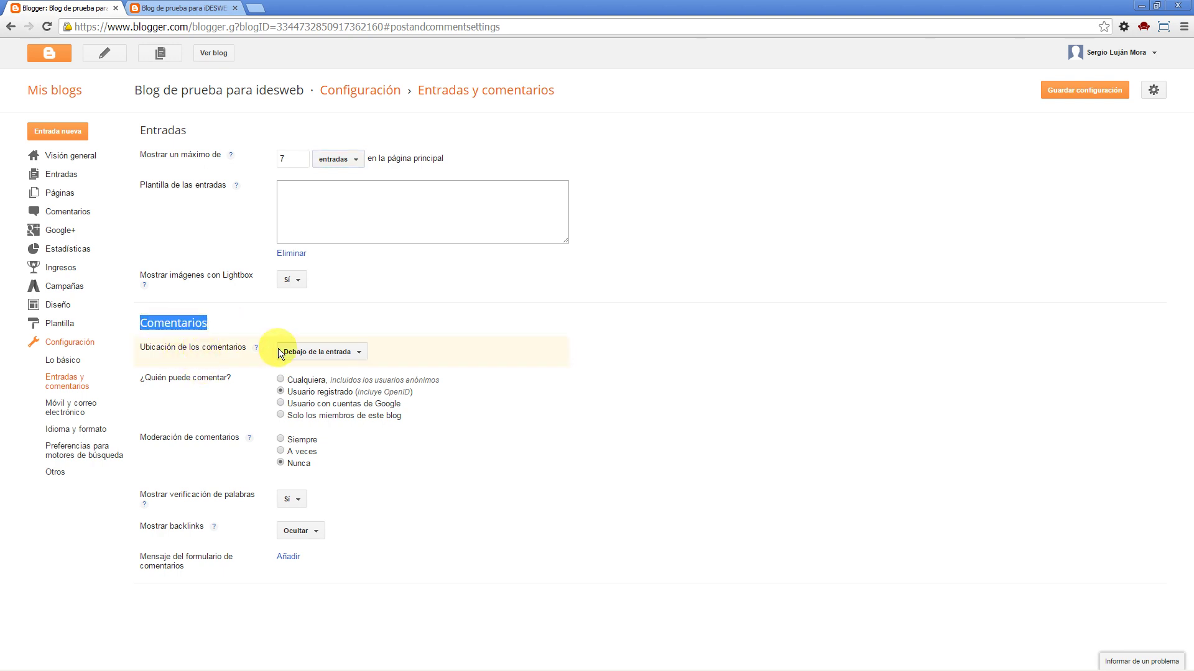
left_click(358, 352)
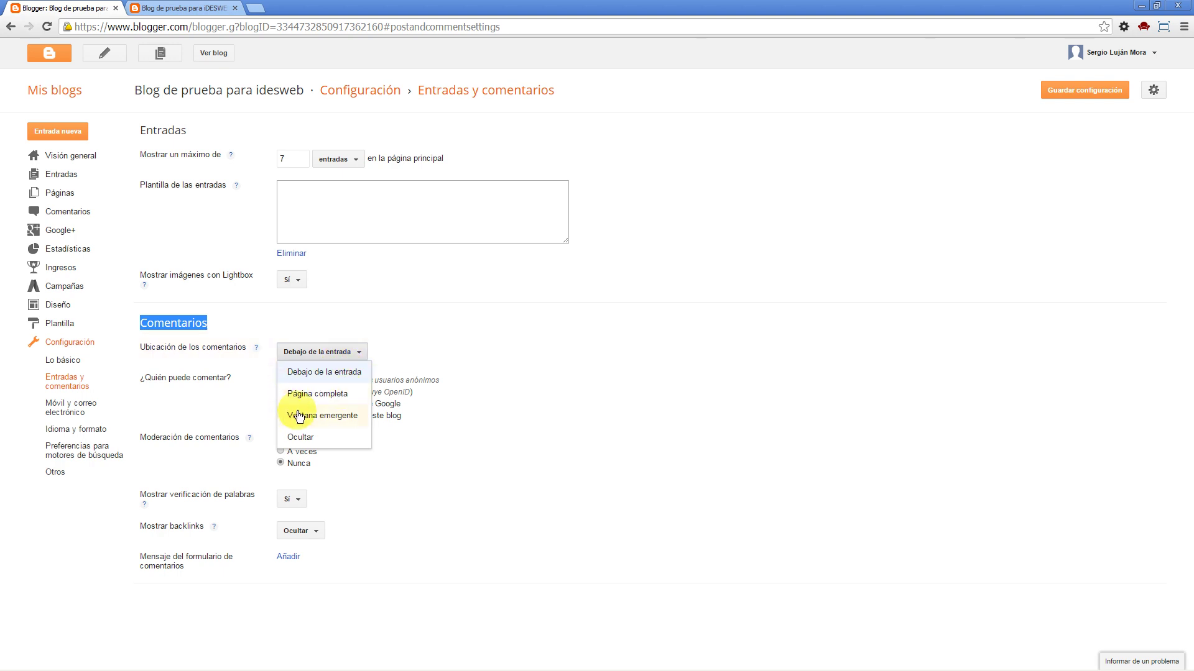
left_click(367, 314)
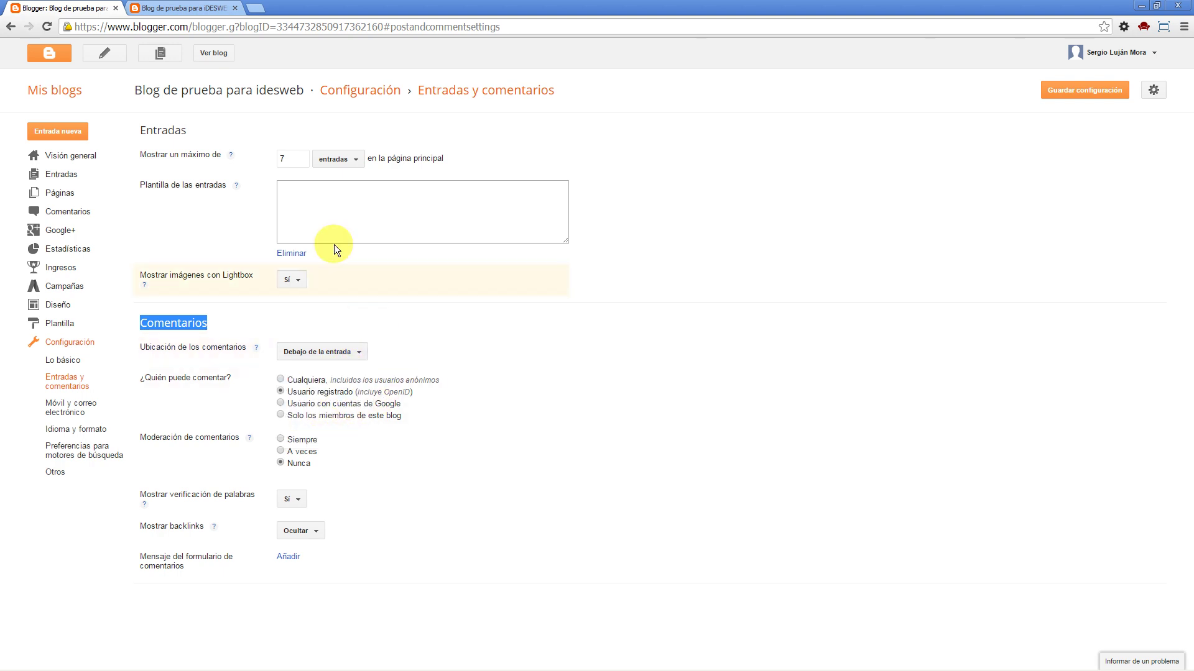
left_click(173, 8)
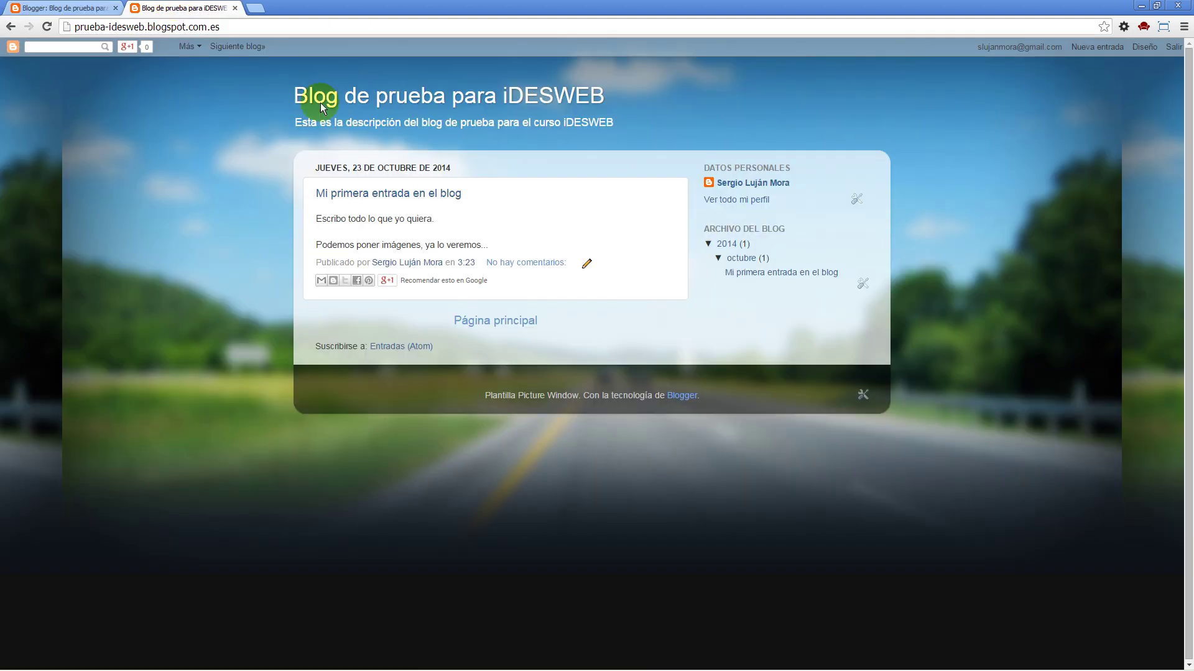
left_click(519, 266)
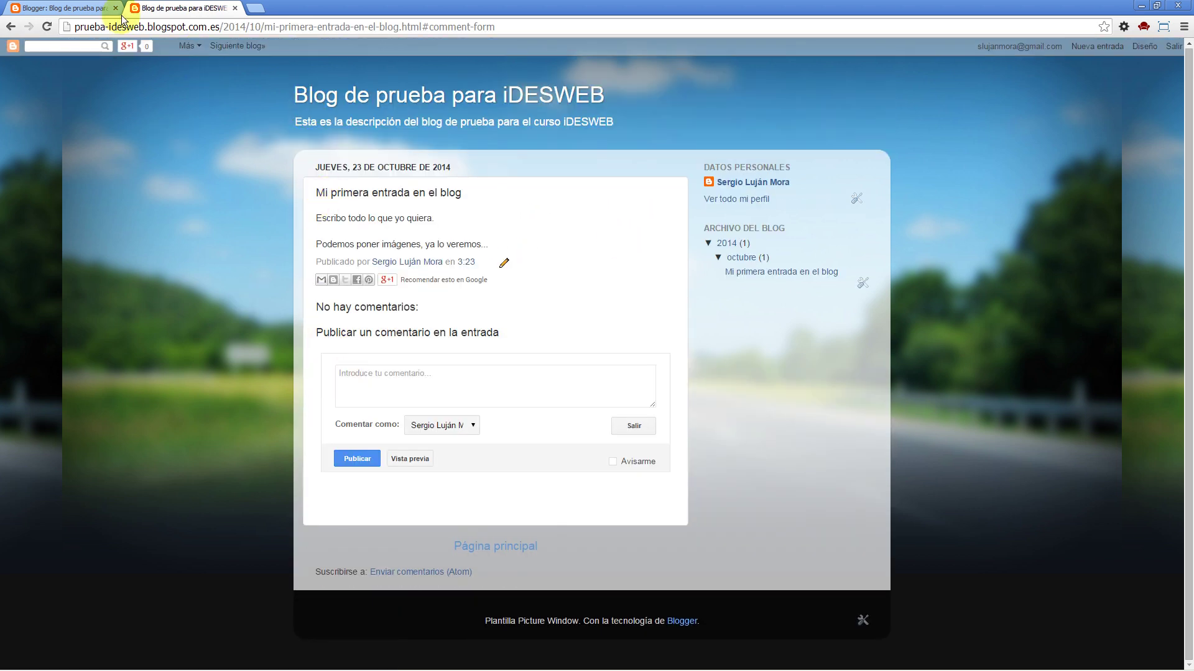
left_click(47, 9)
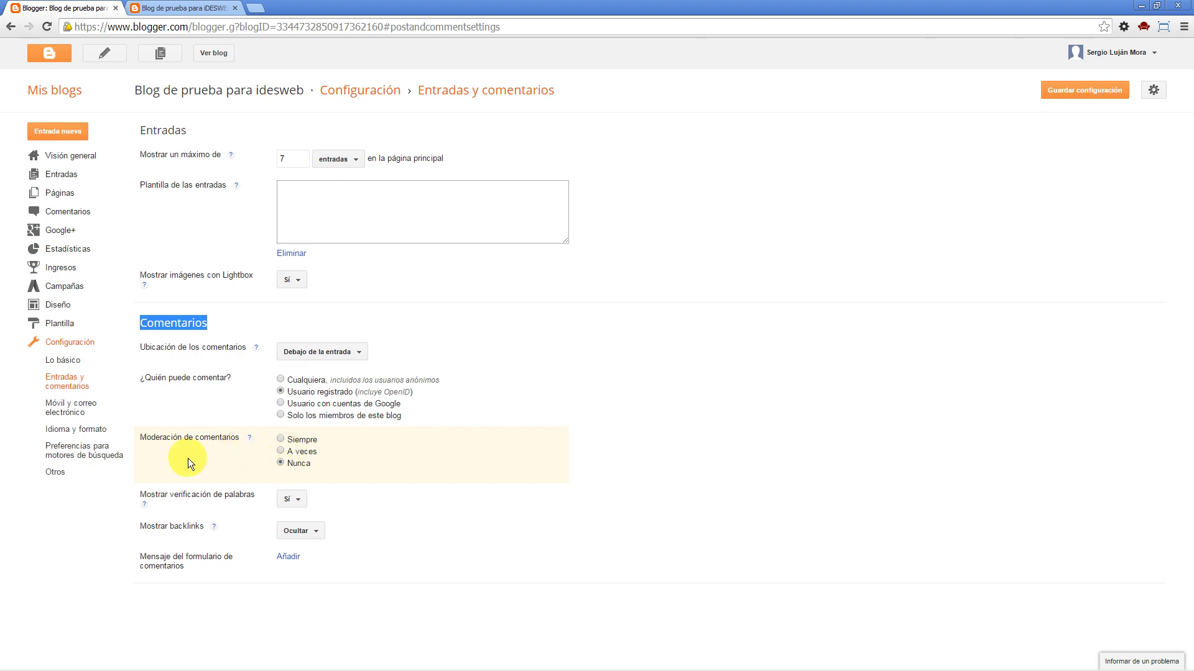
- Read the help notes on comment moderation, word verification and backlinks, closing each one
left_click(247, 439)
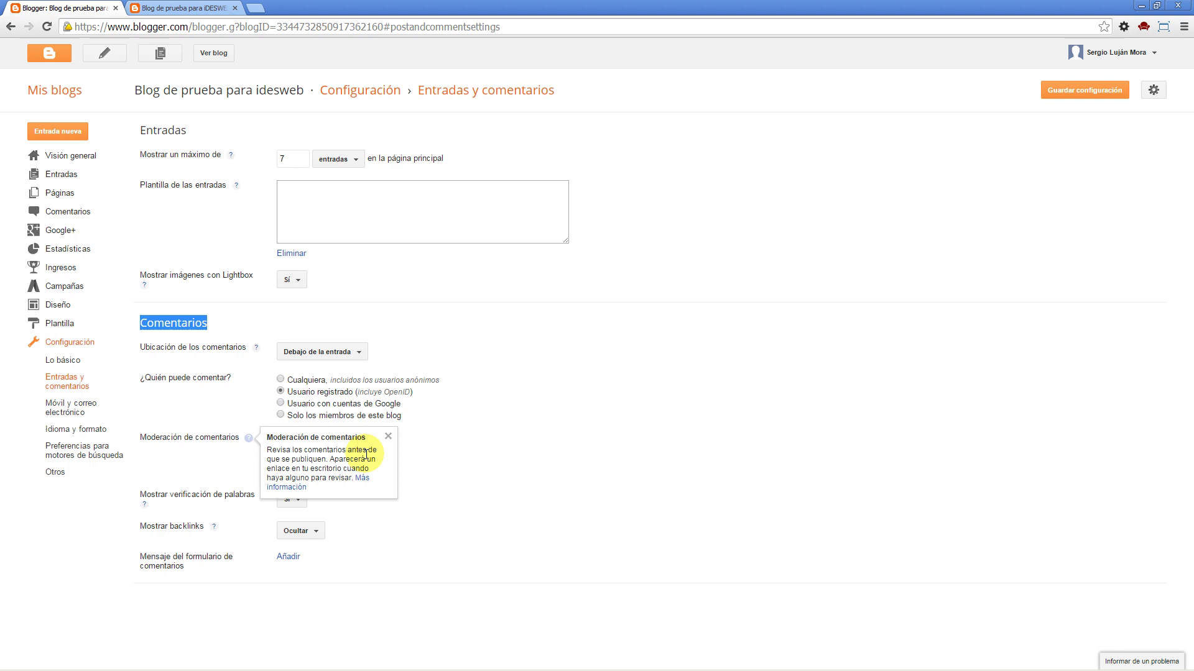
left_click(597, 460)
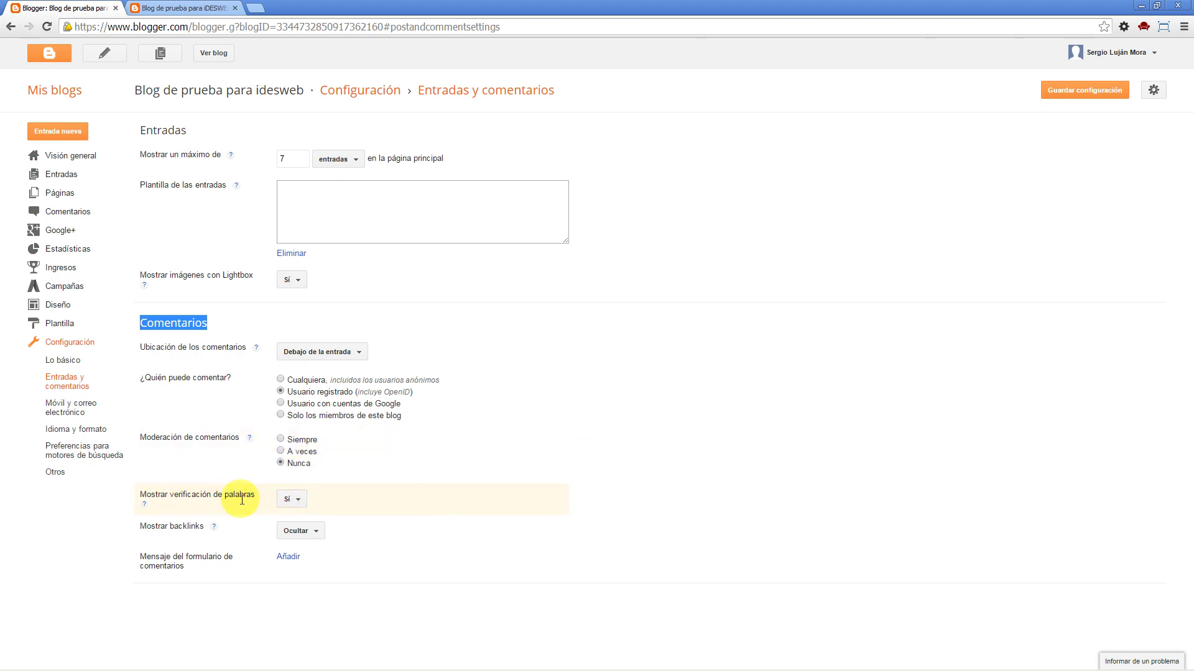
left_click(143, 507)
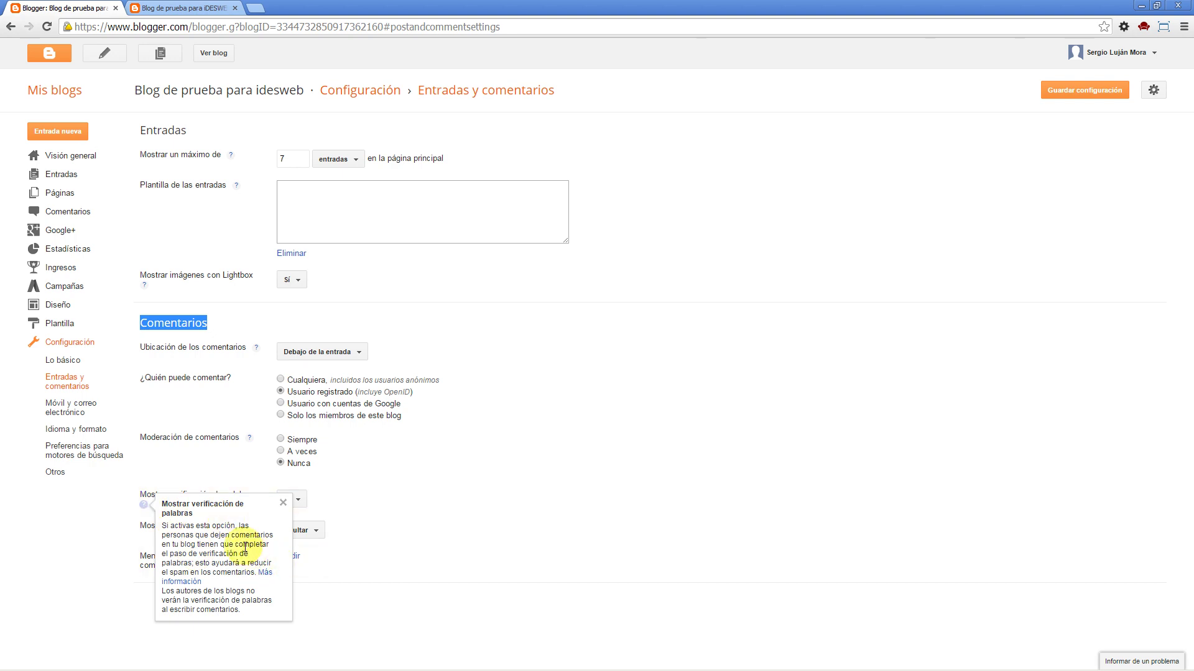
left_click(95, 543)
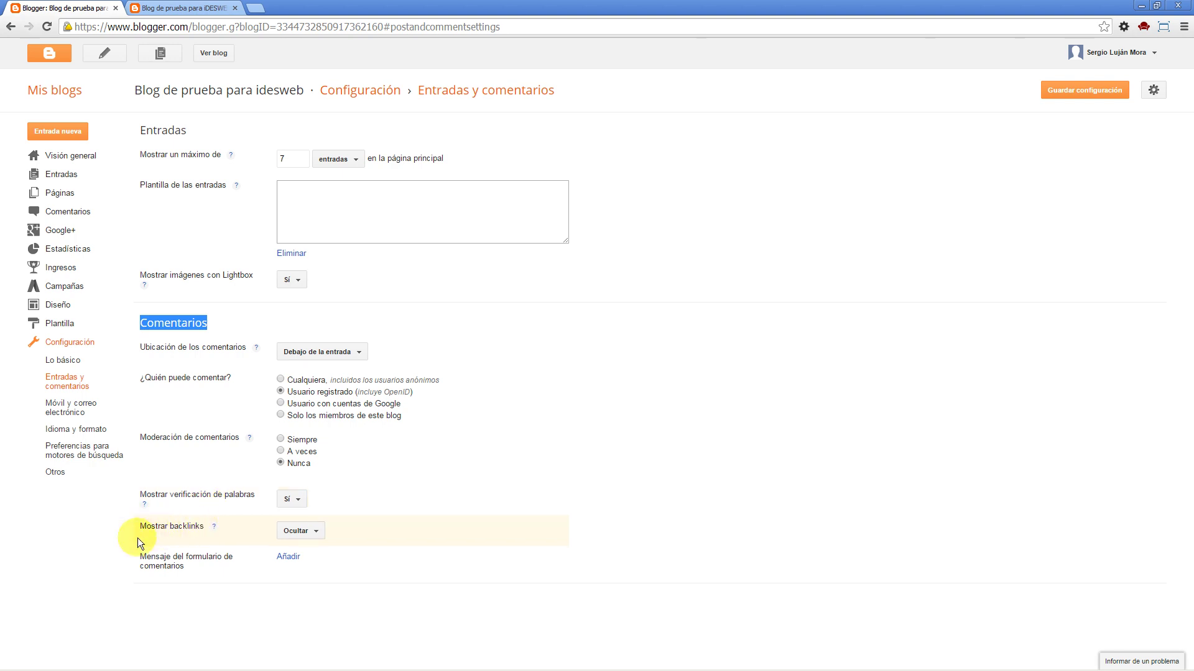
left_click(213, 528)
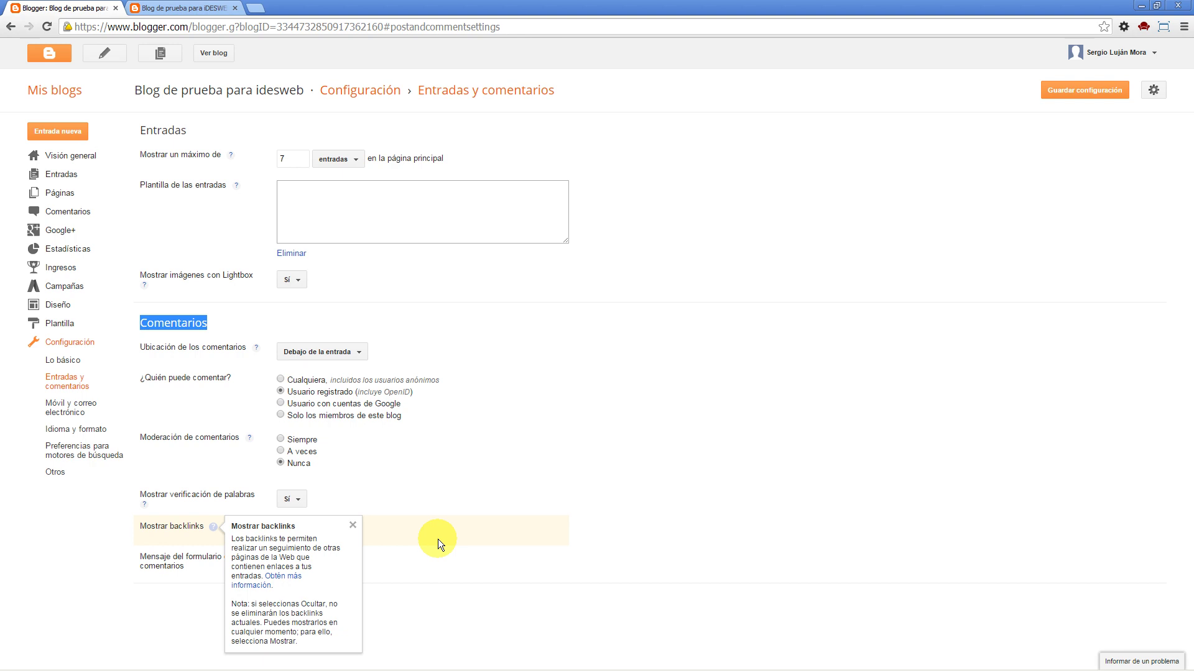
left_click(498, 509)
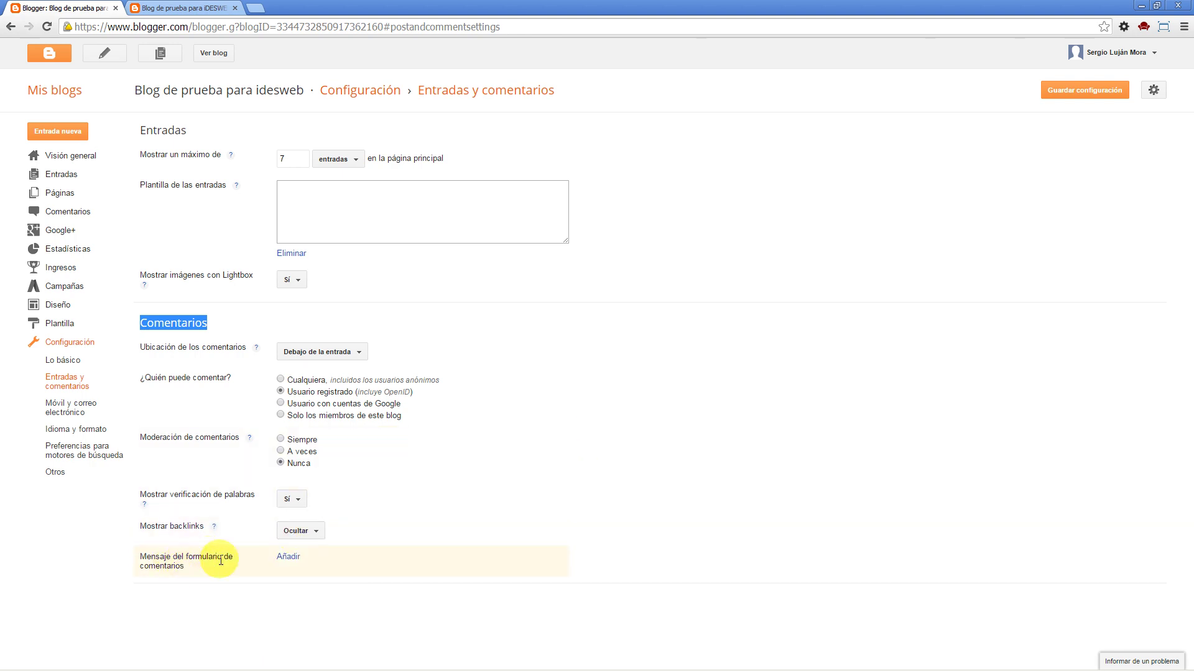
- Show the comment form message field, leave it empty, and check the comment form on the published post
left_click(296, 561)
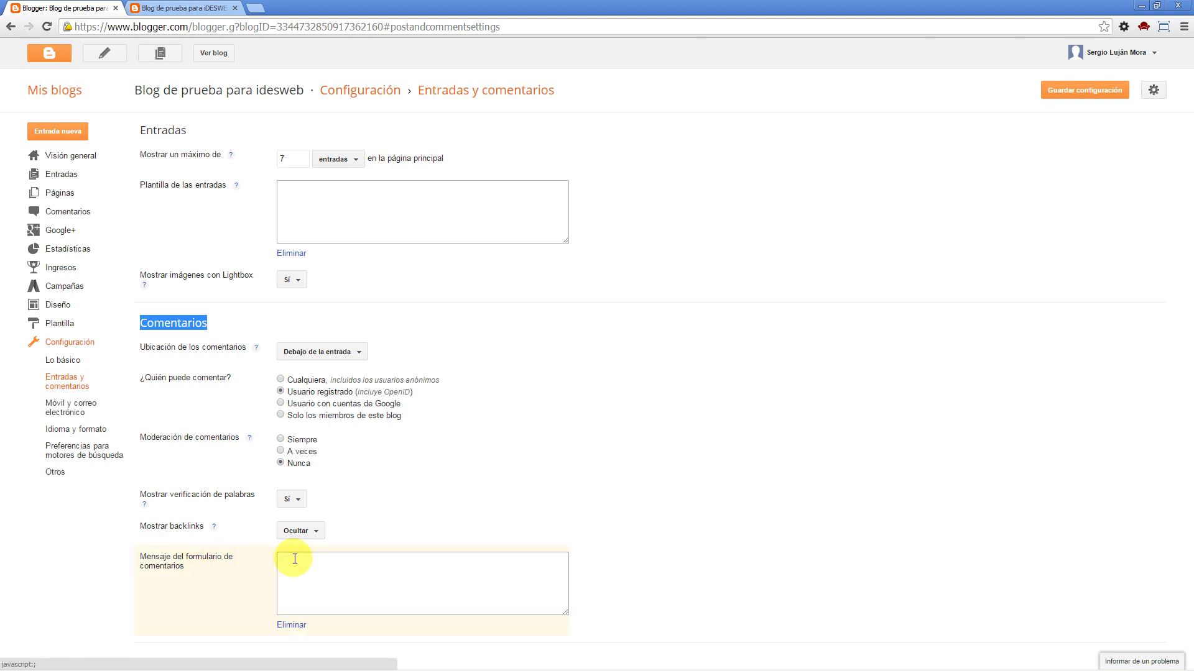
left_click(433, 462)
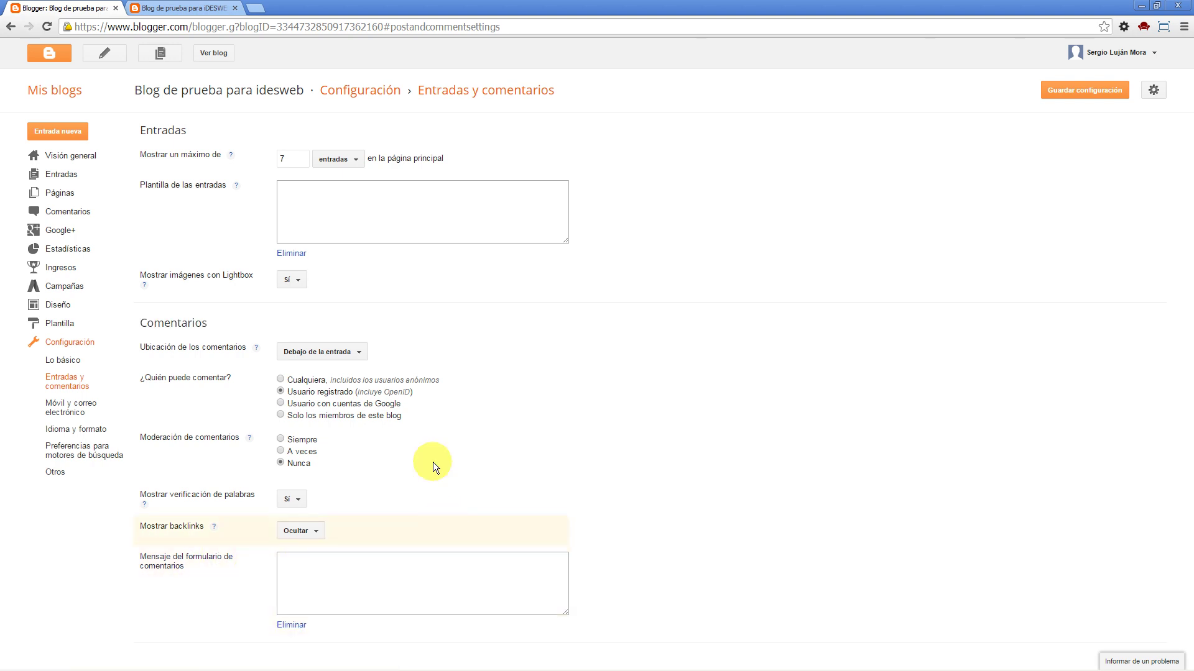
left_click(209, 8)
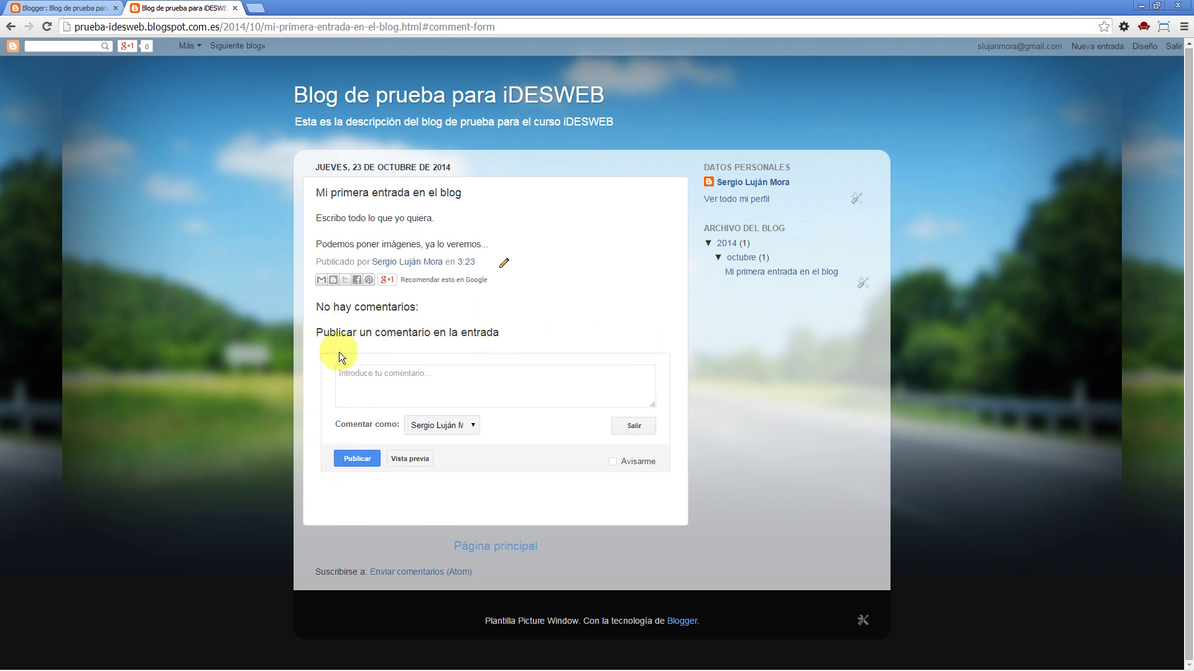
key("ctrl+Tab")
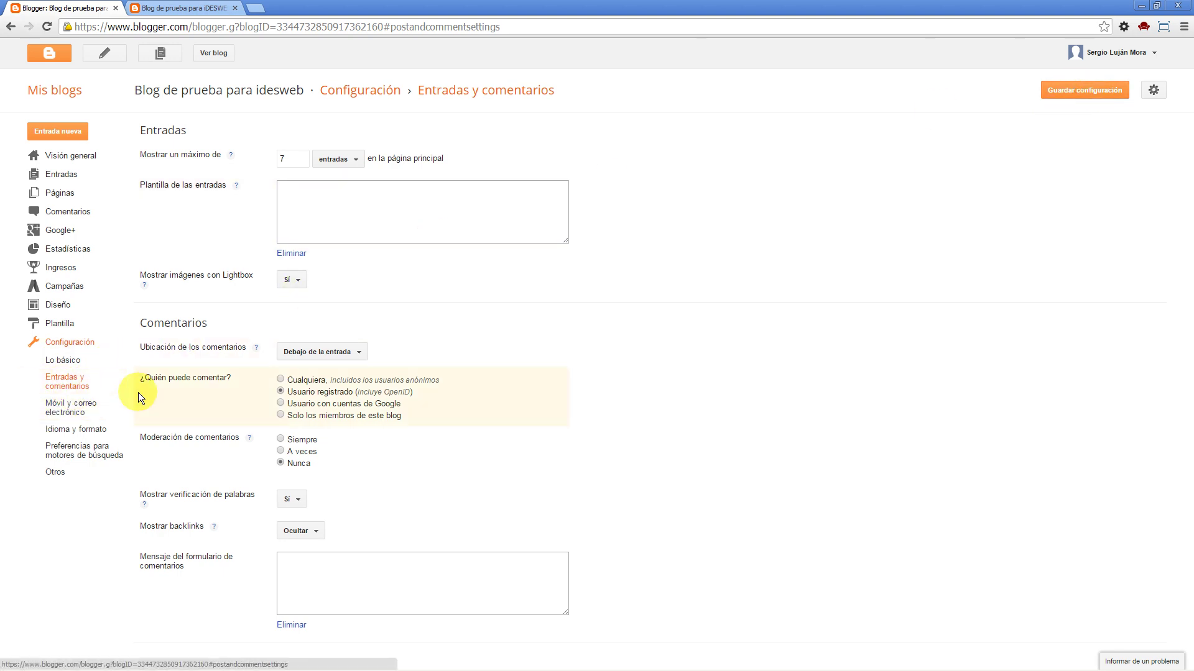
- Open the mobile and email settings, discarding the unsaved changes, and review the option for sending posts by email
left_click(60, 413)
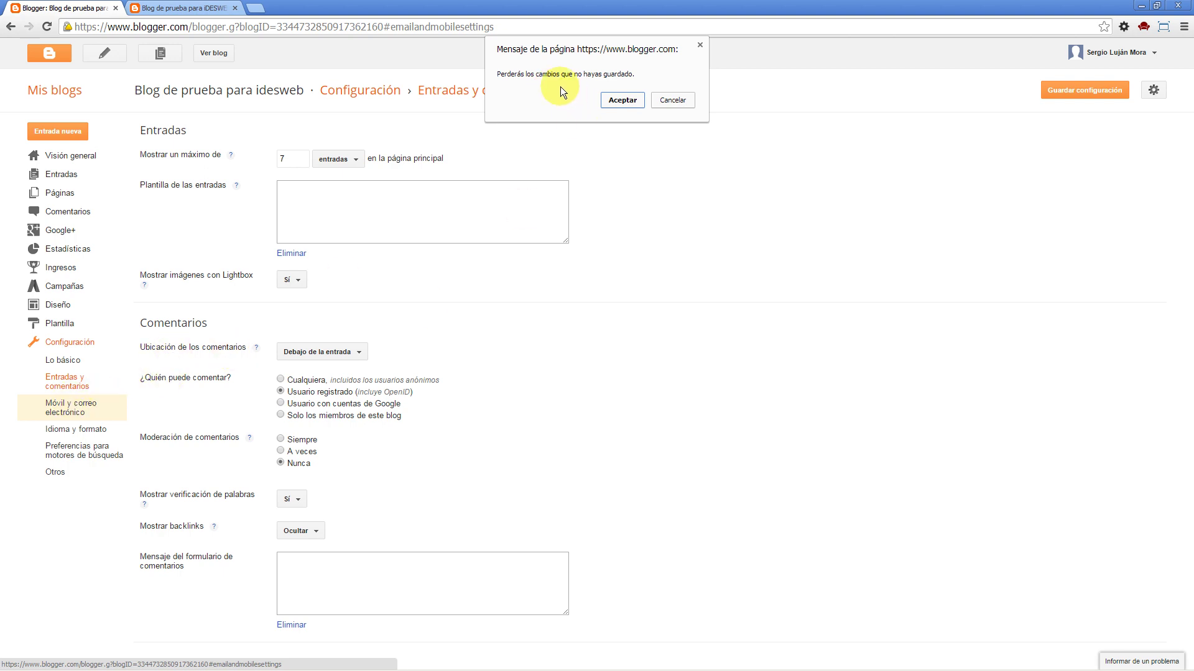
left_click(671, 100)
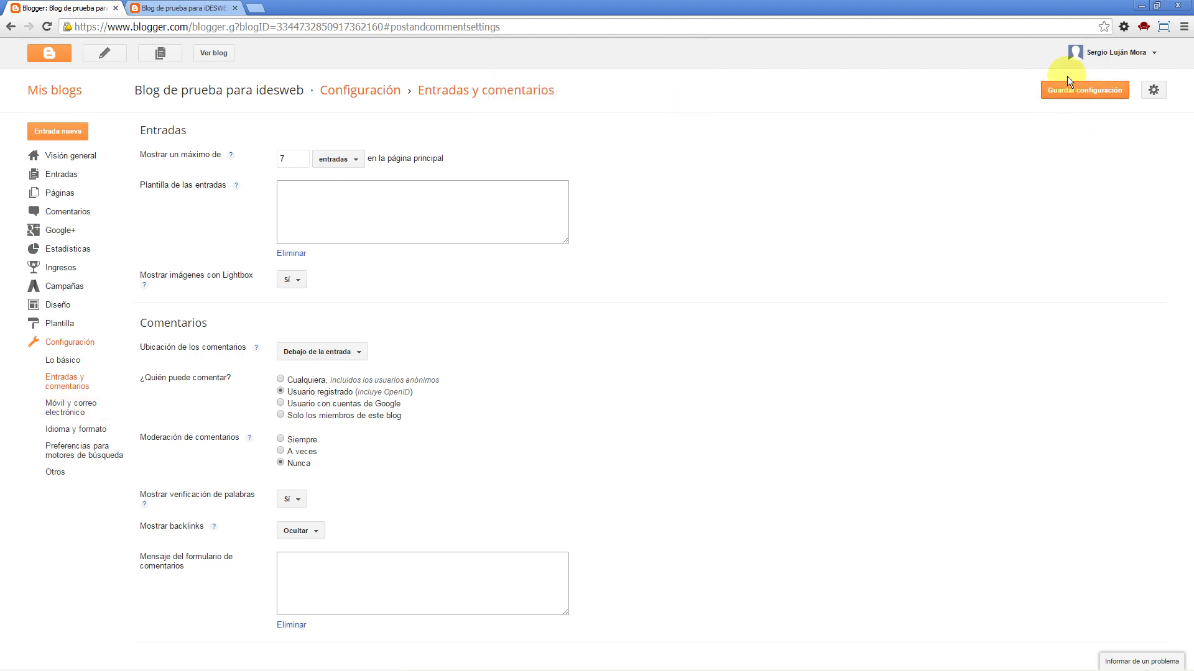
left_click(64, 406)
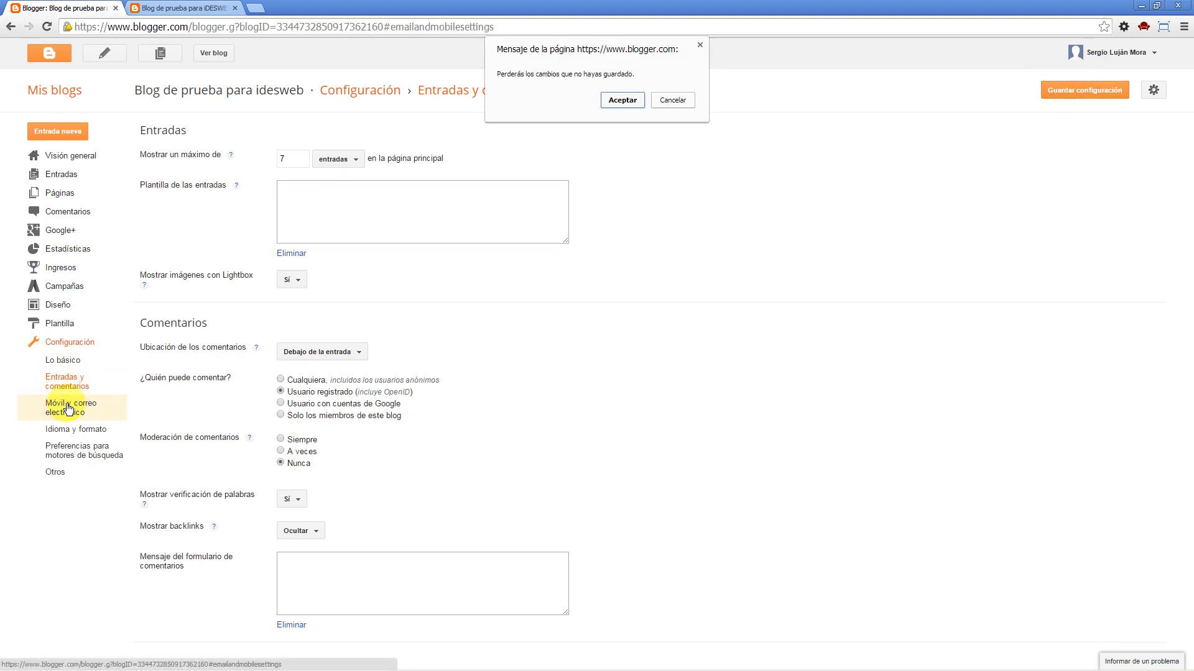
left_click(622, 100)
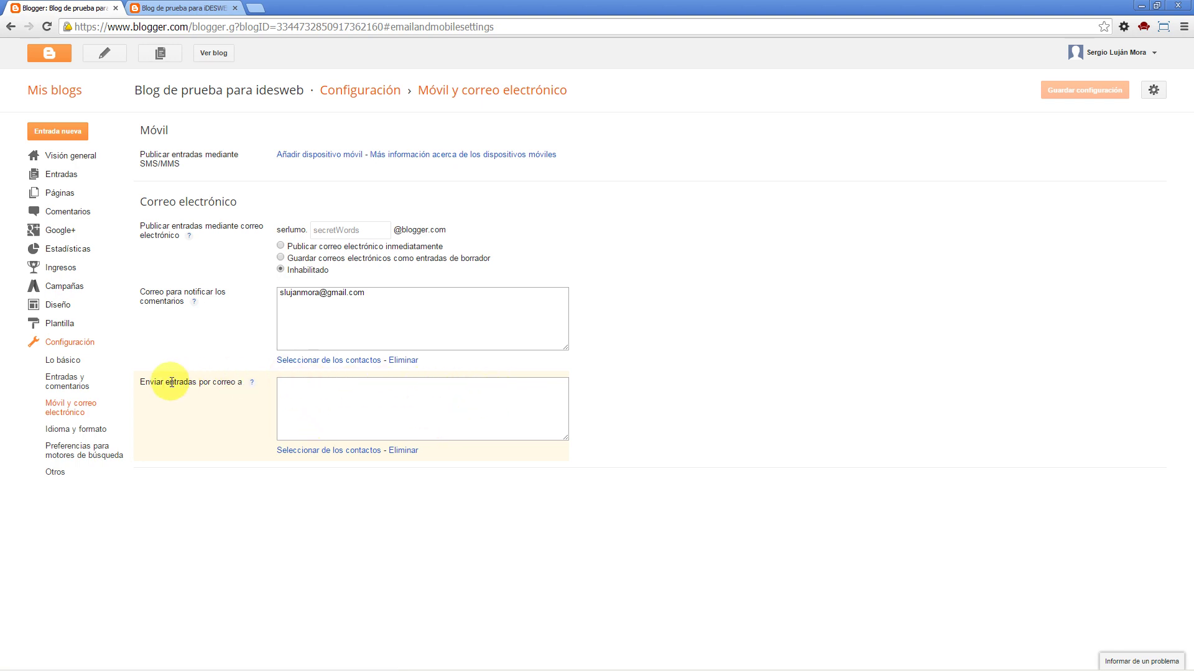
left_click_drag(171, 379, 202, 381)
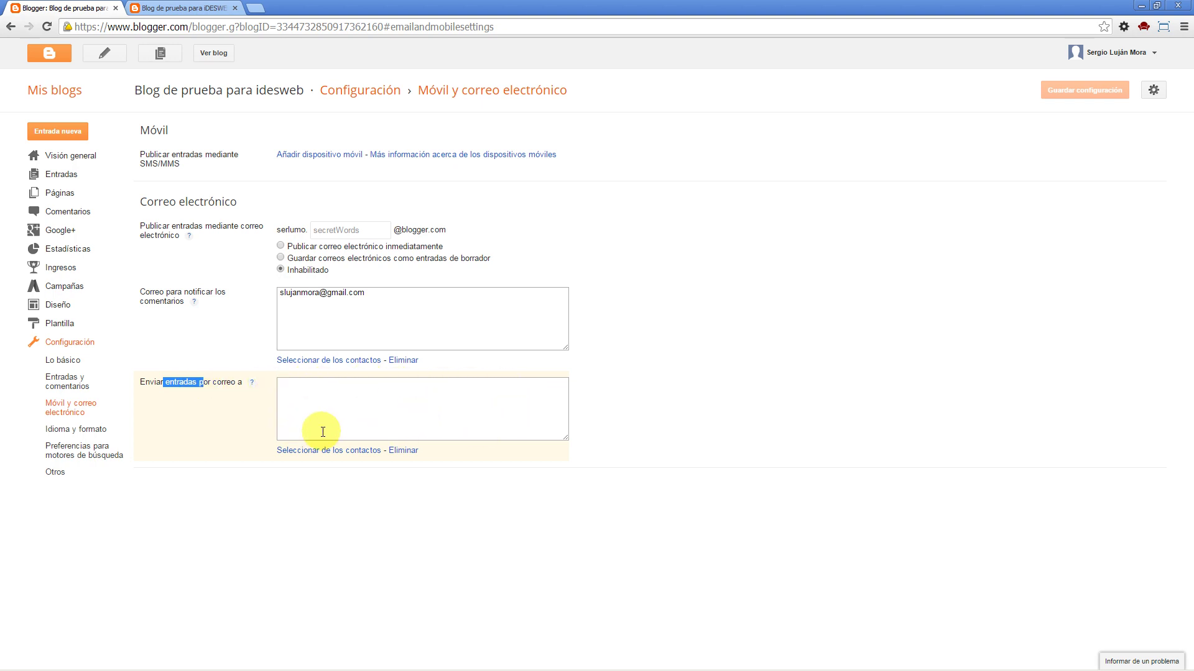
- Set the blog's time zone to (GMT+01:00) Madrid in the language and format settings
left_click(86, 432)
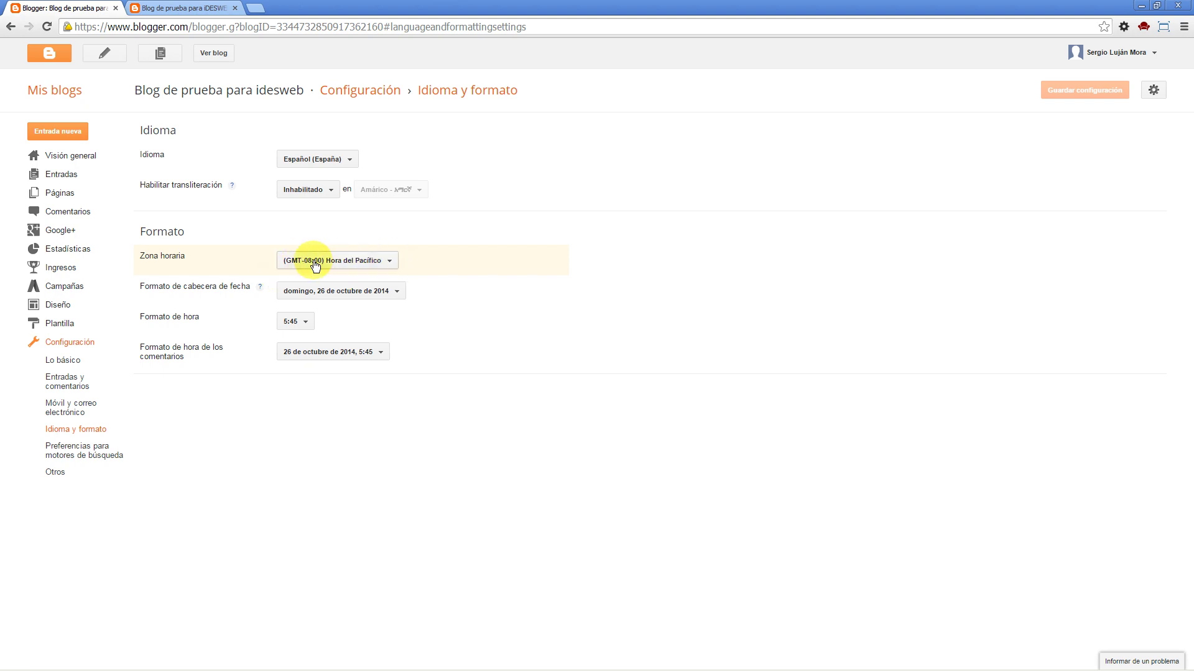
left_click(392, 269)
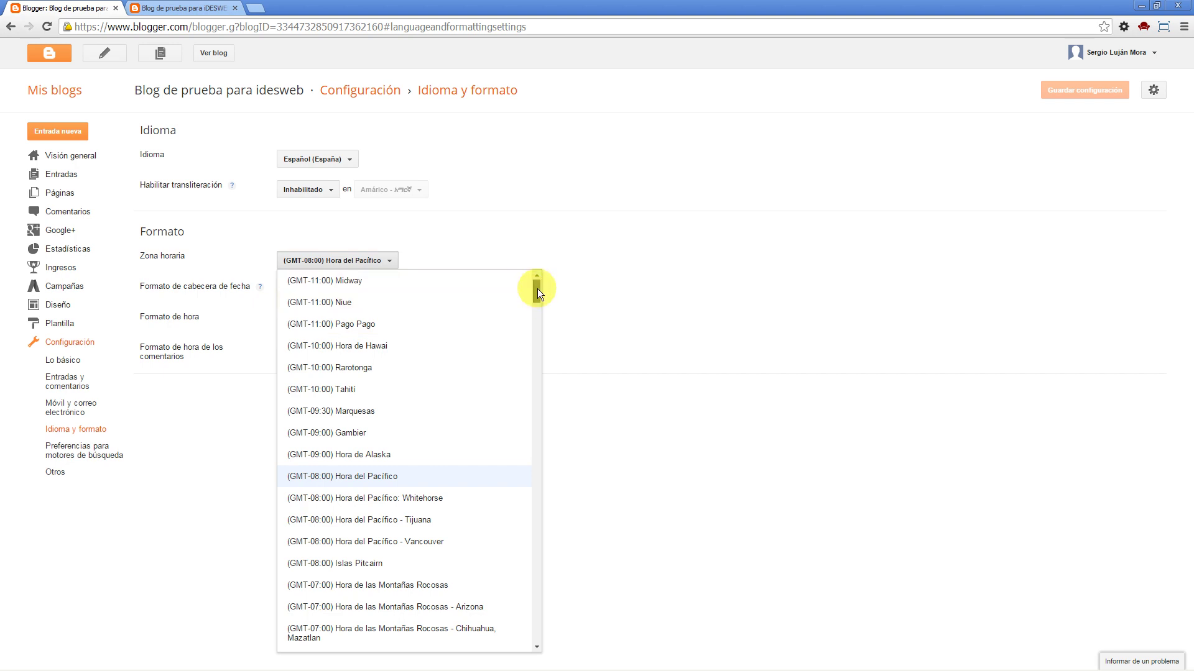
left_click_drag(538, 293, 524, 434)
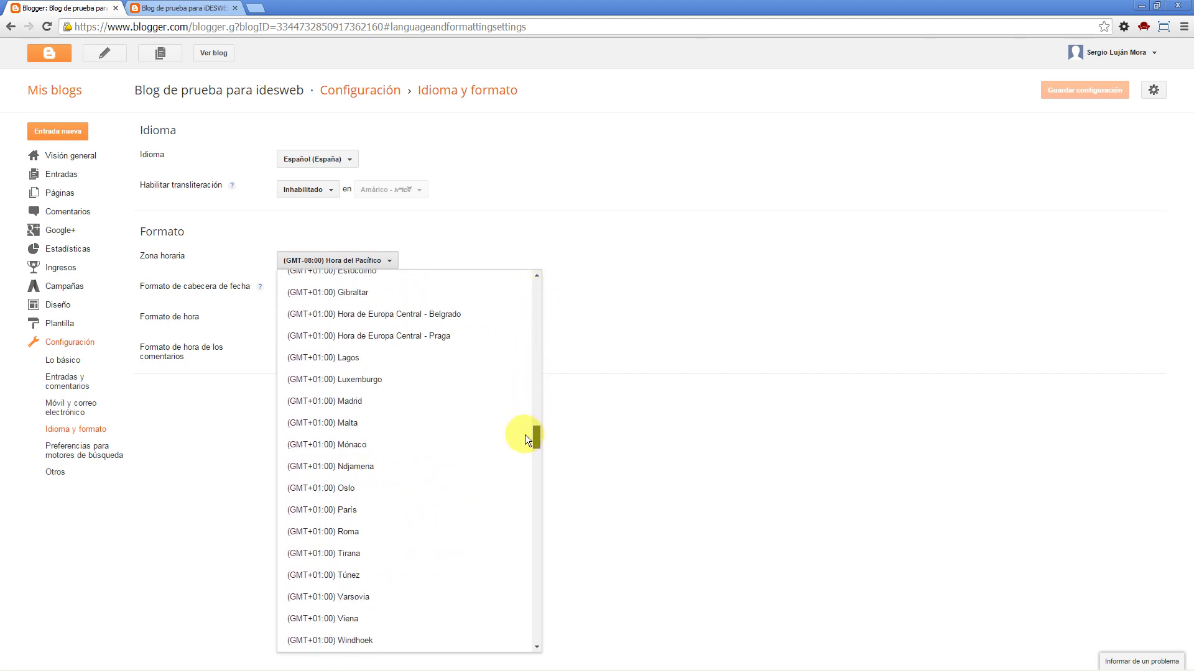
left_click(343, 392)
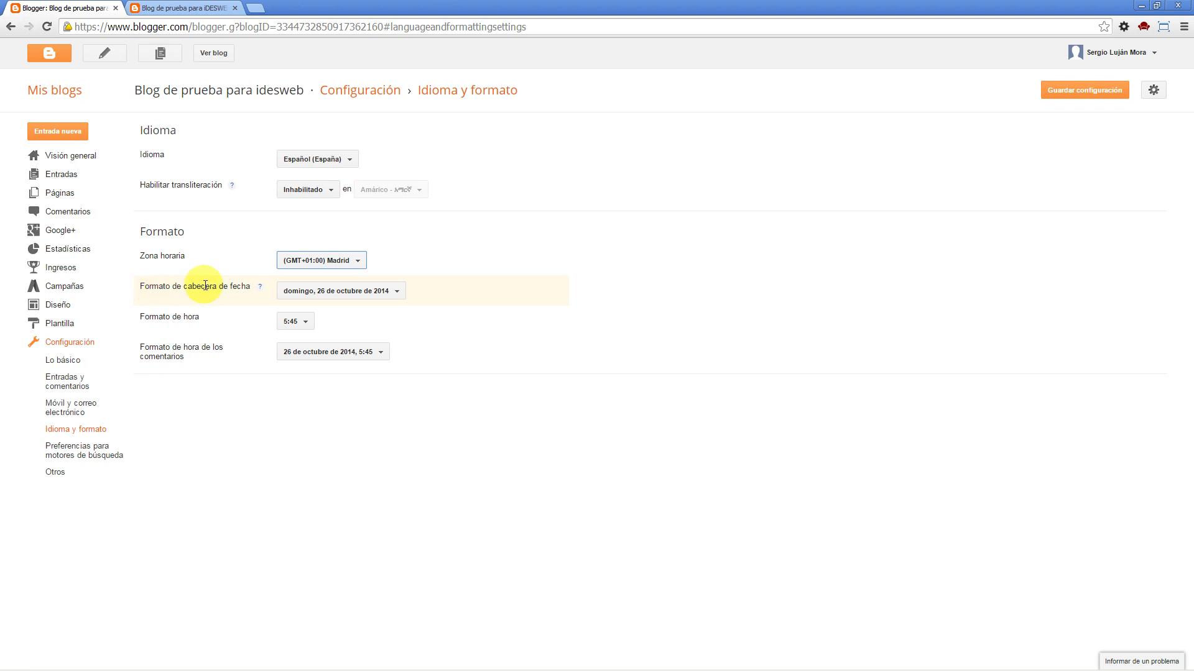
- Review the date header and time format choices without changing them, and save the language and format settings
left_click(398, 293)
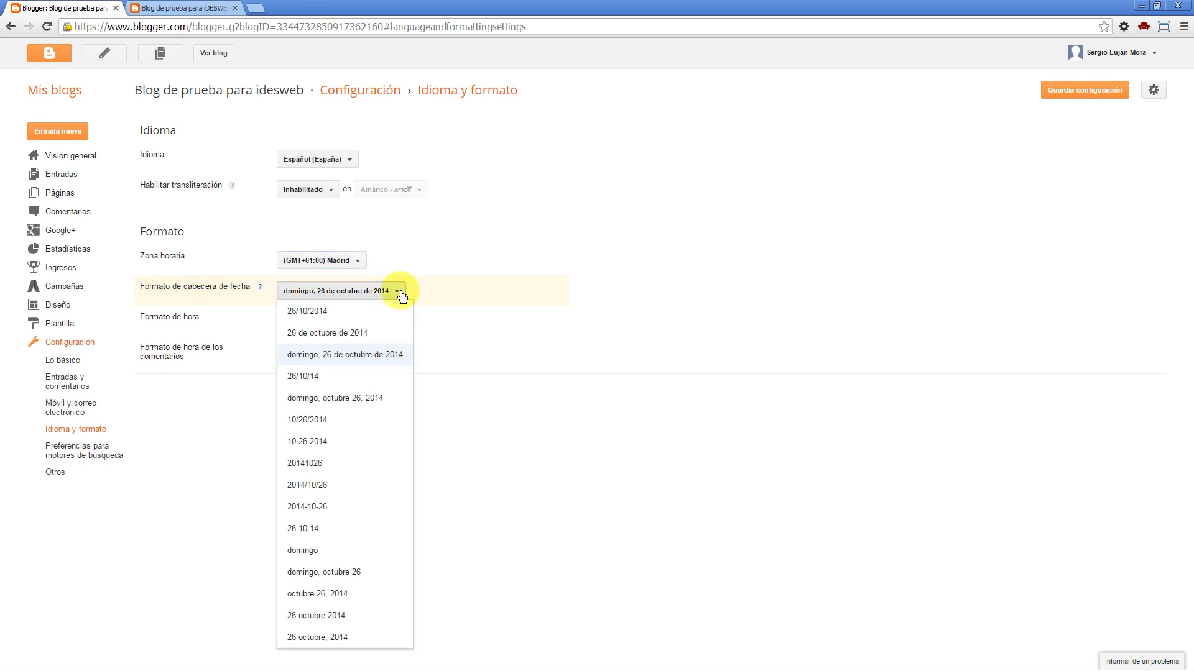
left_click(401, 296)
left_click(306, 323)
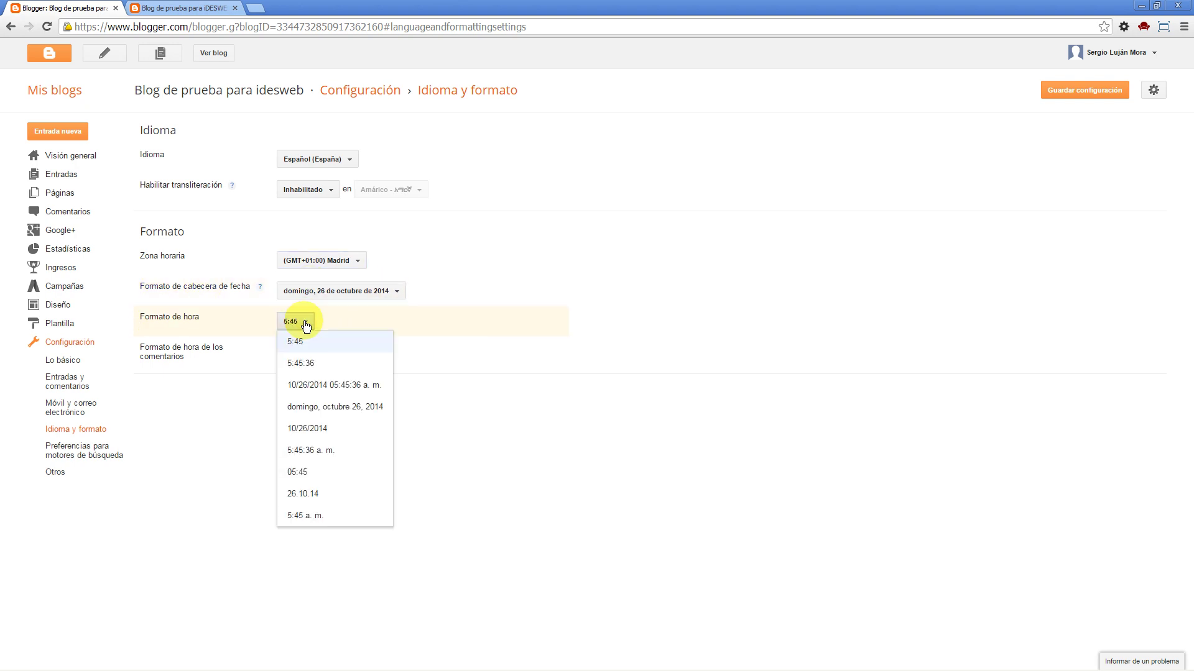
left_click(305, 323)
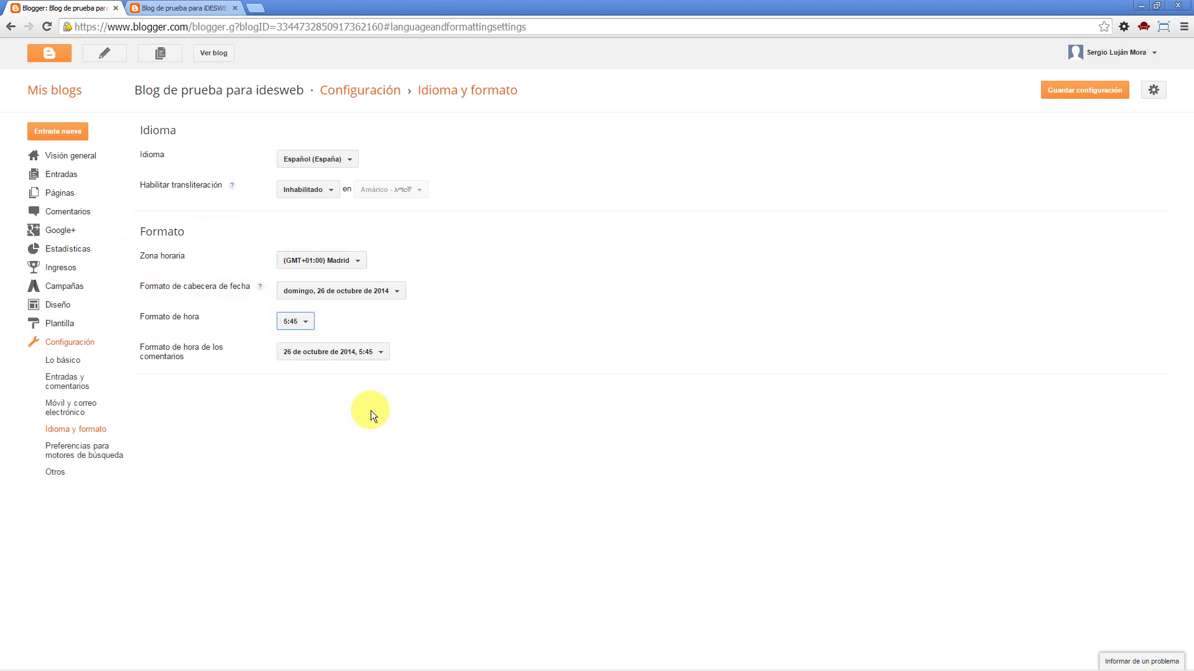
left_click(1073, 98)
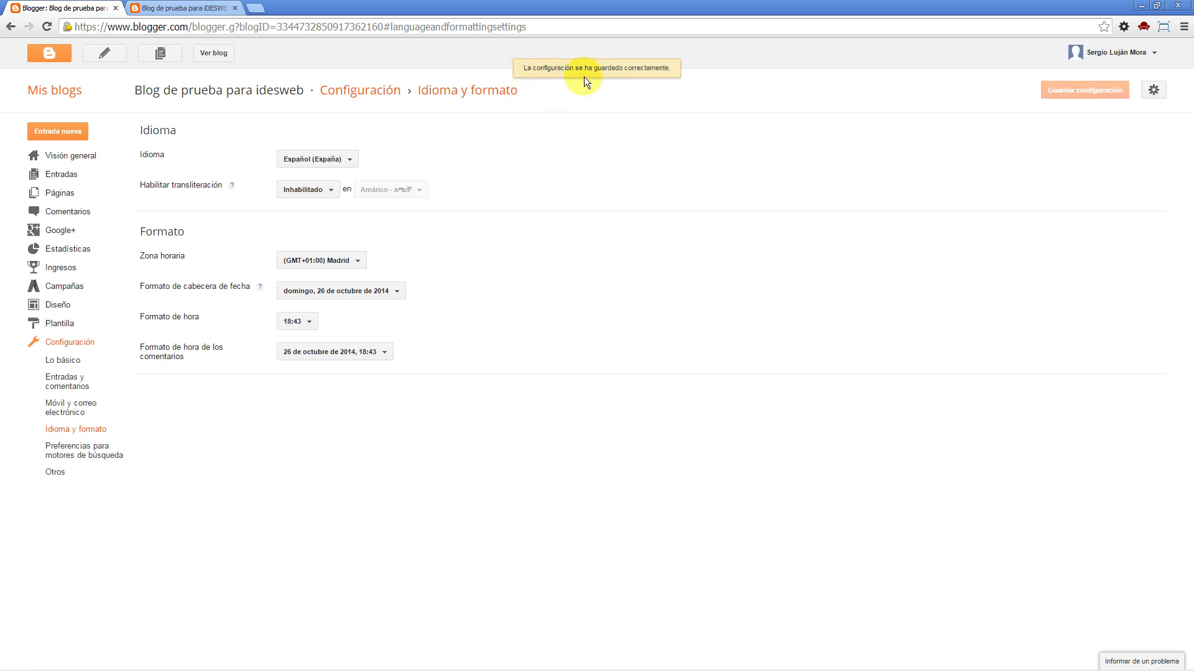
- Enable the search description in the search engine preferences, enter "Blog del curso iDESWEB" and save it
left_click(83, 453)
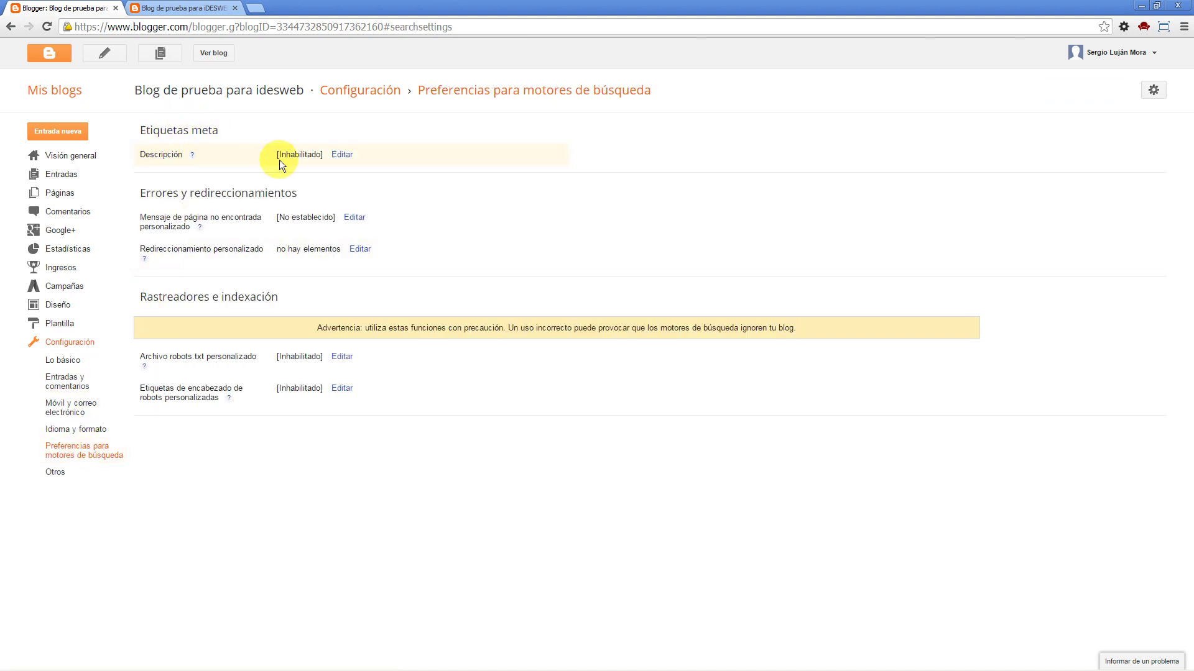
left_click(342, 155)
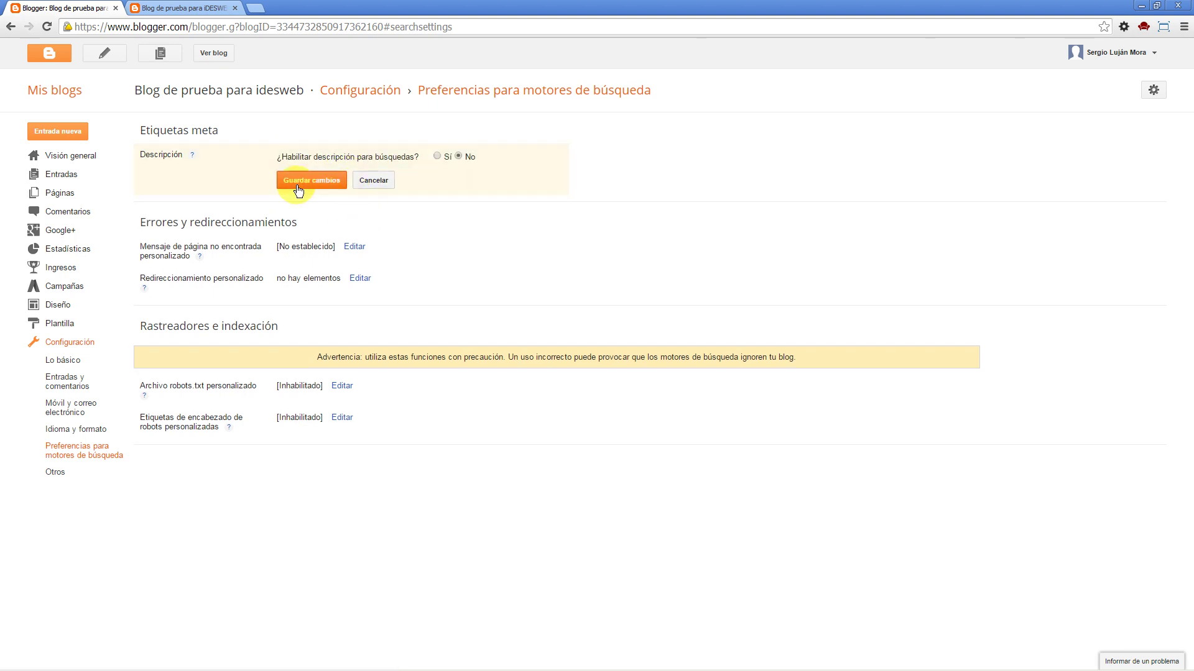
left_click(437, 157)
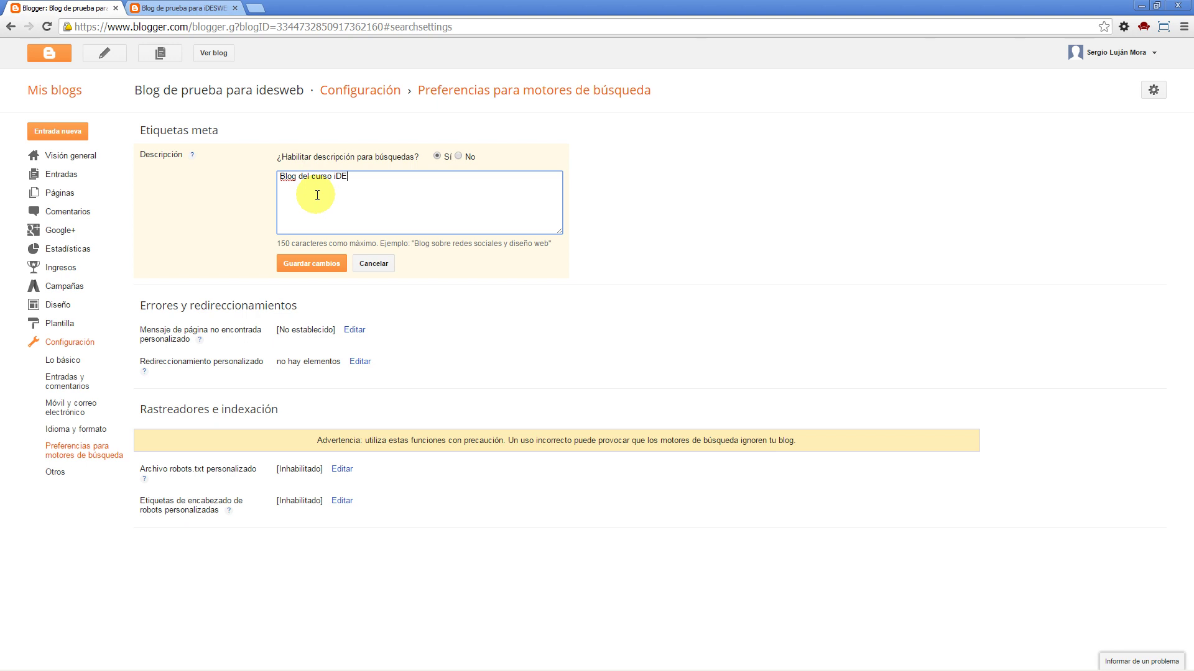
type("SWEB")
left_click(320, 264)
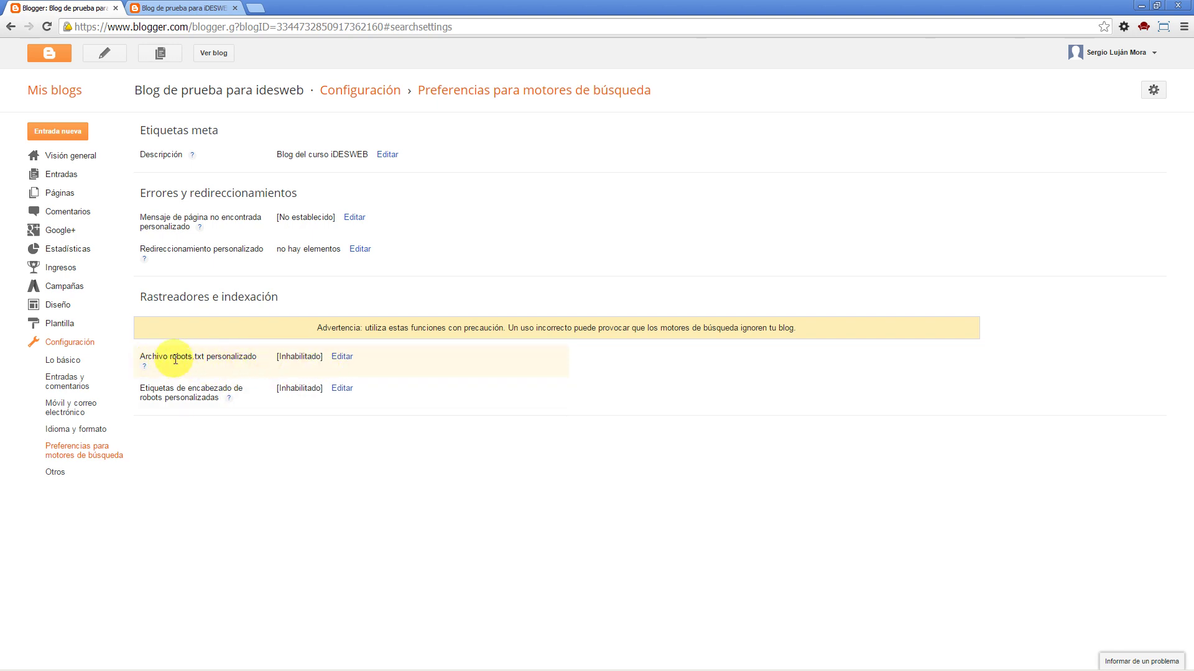
- Review the custom robots header tag options for search engines, and cancel without saving
left_click_drag(172, 357, 205, 356)
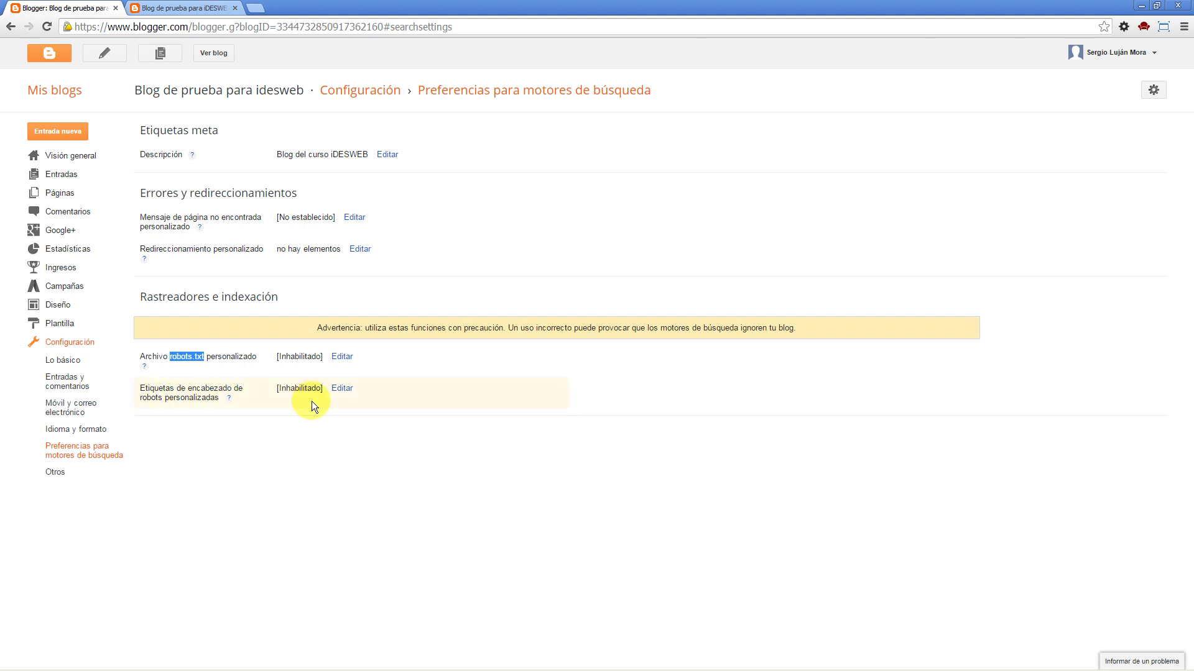
left_click(343, 389)
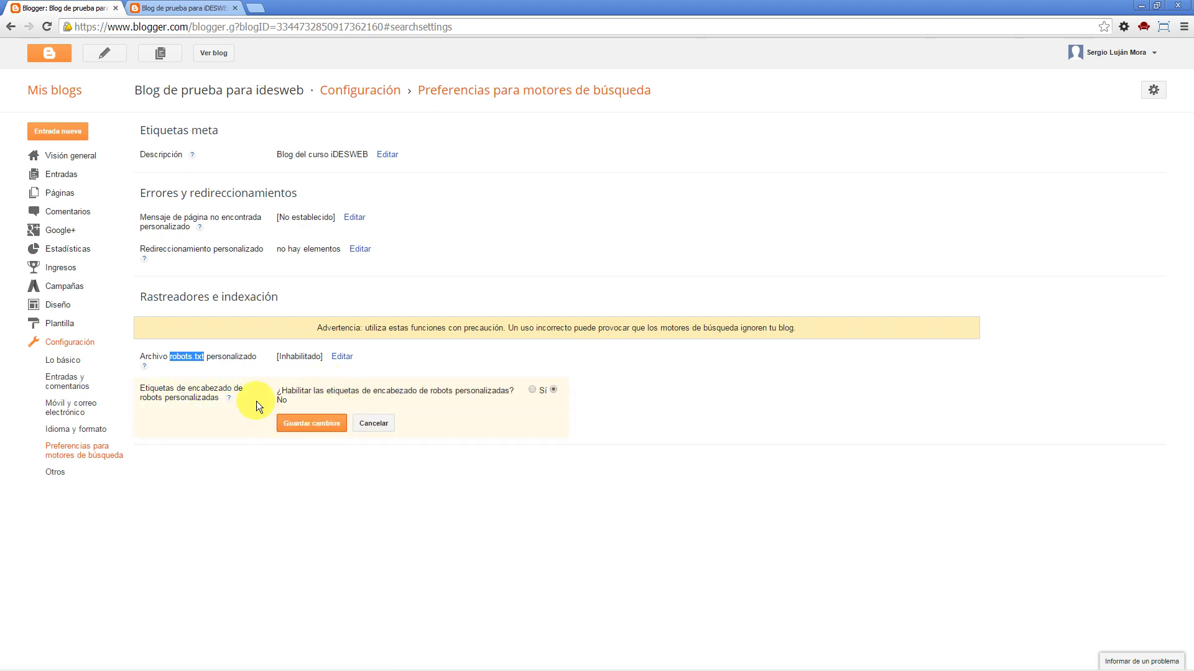
left_click(532, 390)
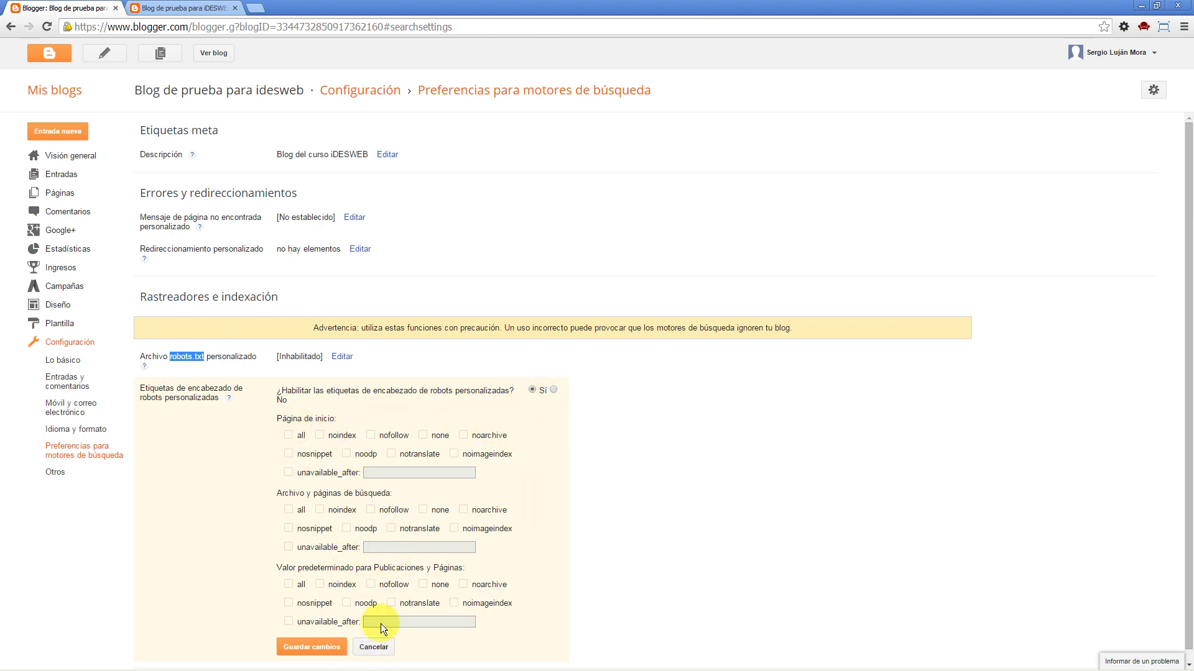
left_click(374, 648)
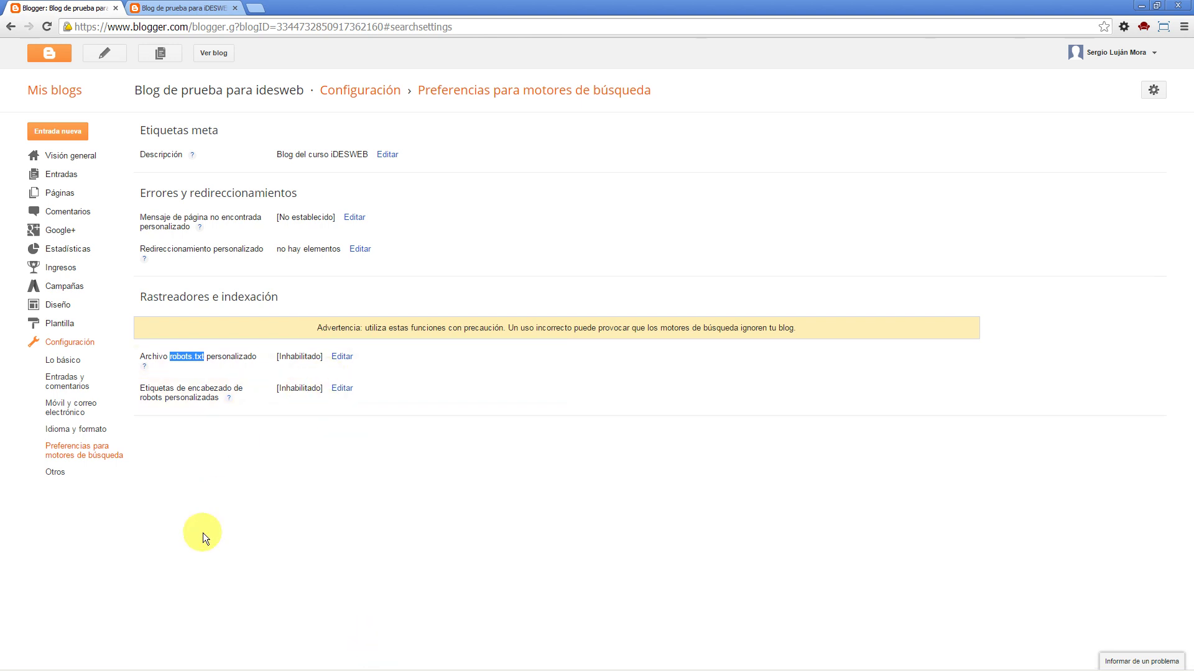
- Review the blog export option in the other settings without downloading, and check the comment feed subscription link on the published post
left_click(53, 473)
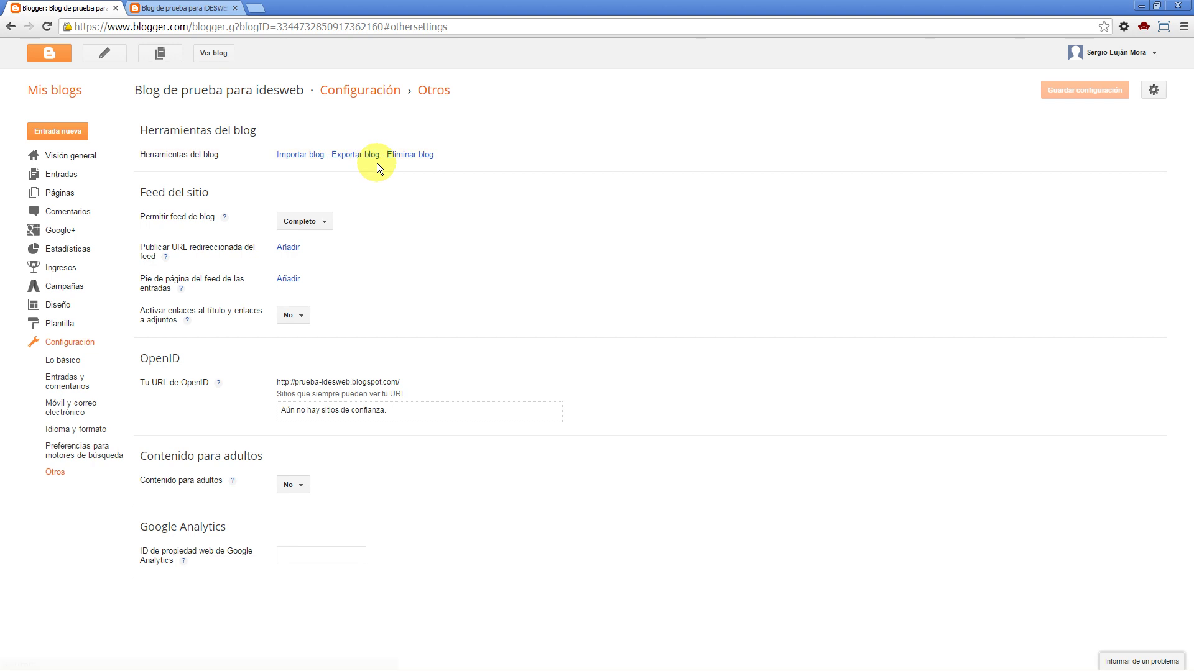
left_click(353, 154)
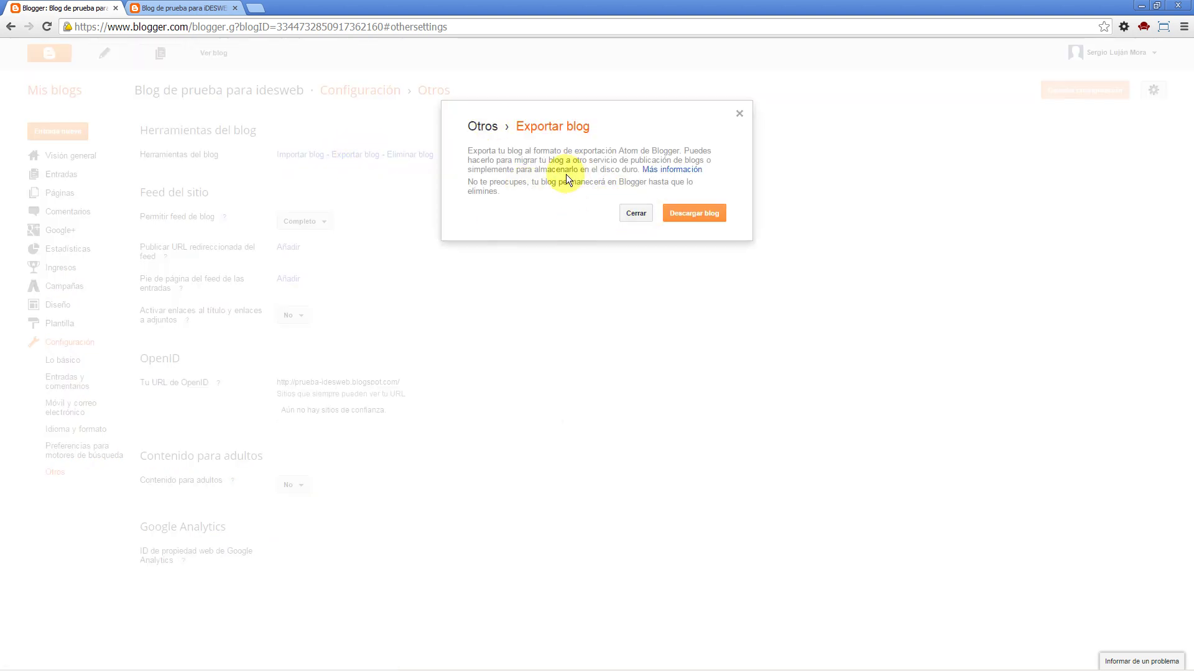
left_click(635, 214)
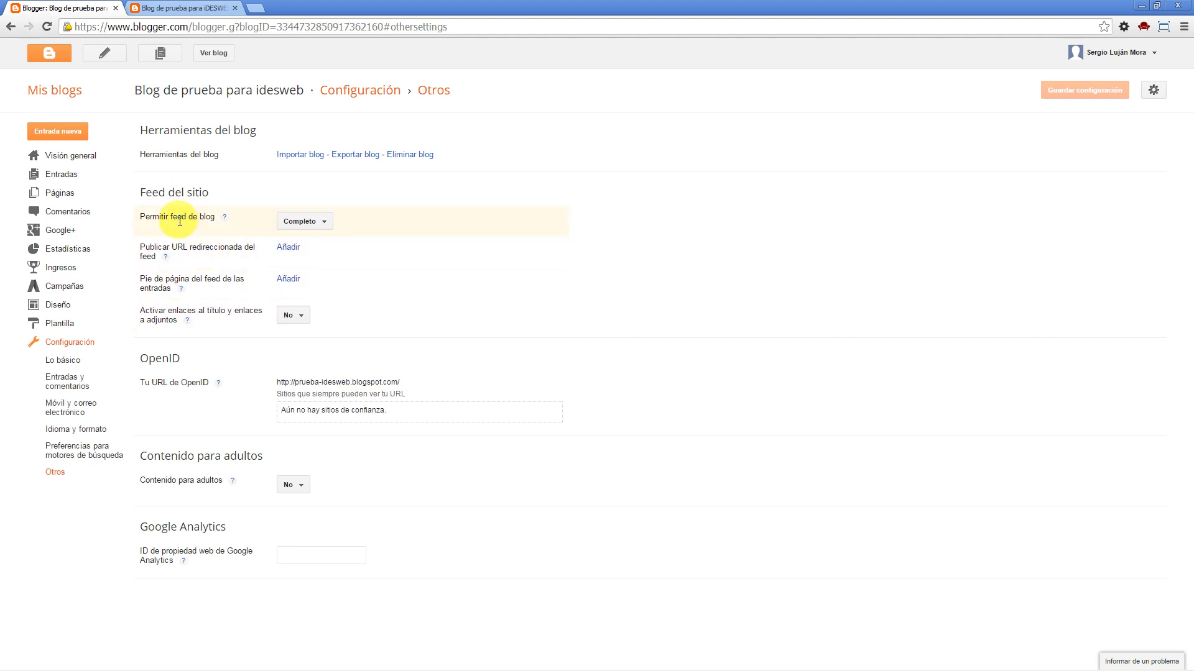
left_click(181, 8)
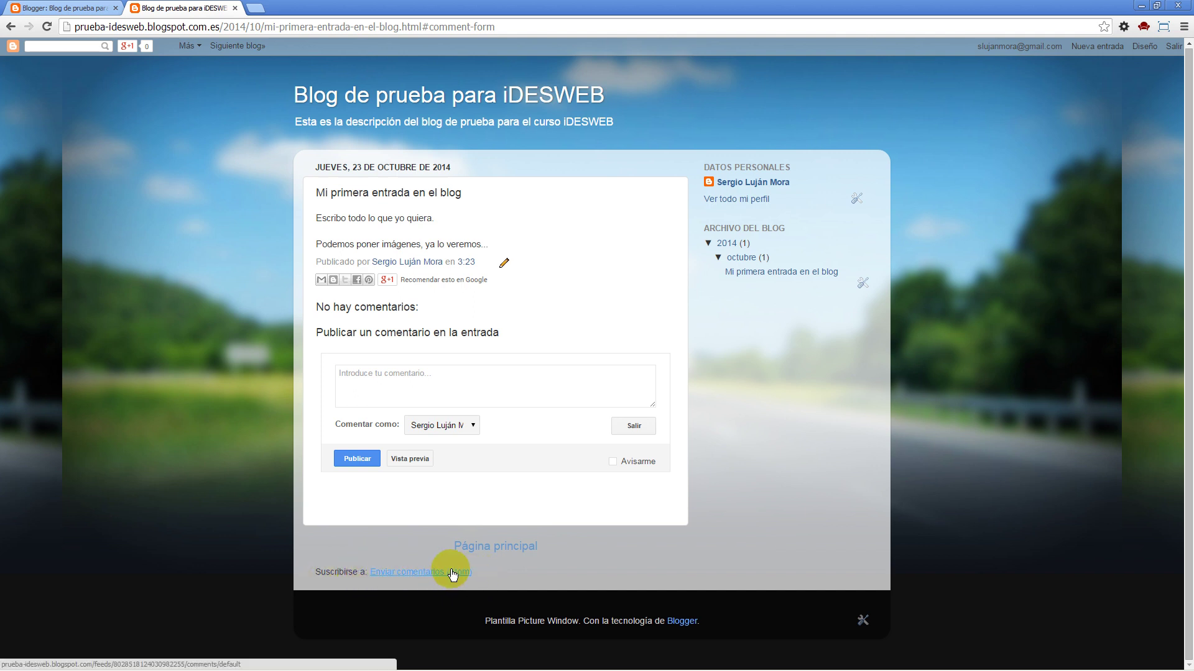
left_click(47, 8)
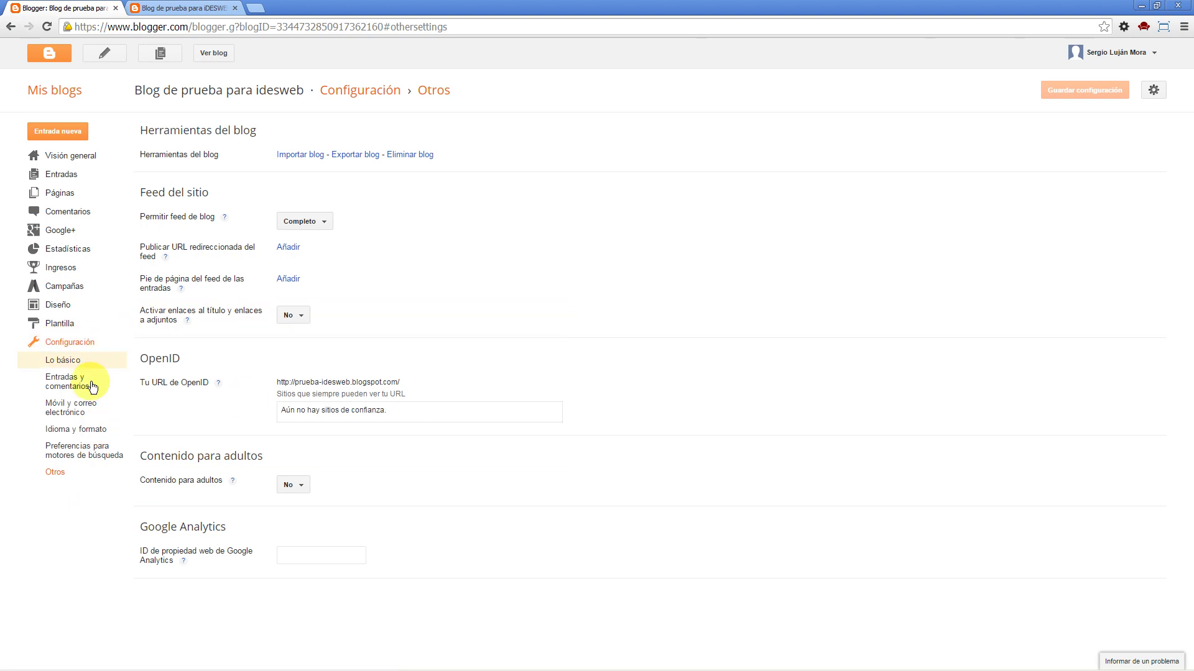
- Review the blog reader permission options in the basic settings, and look over the posts and comments settings
left_click(60, 362)
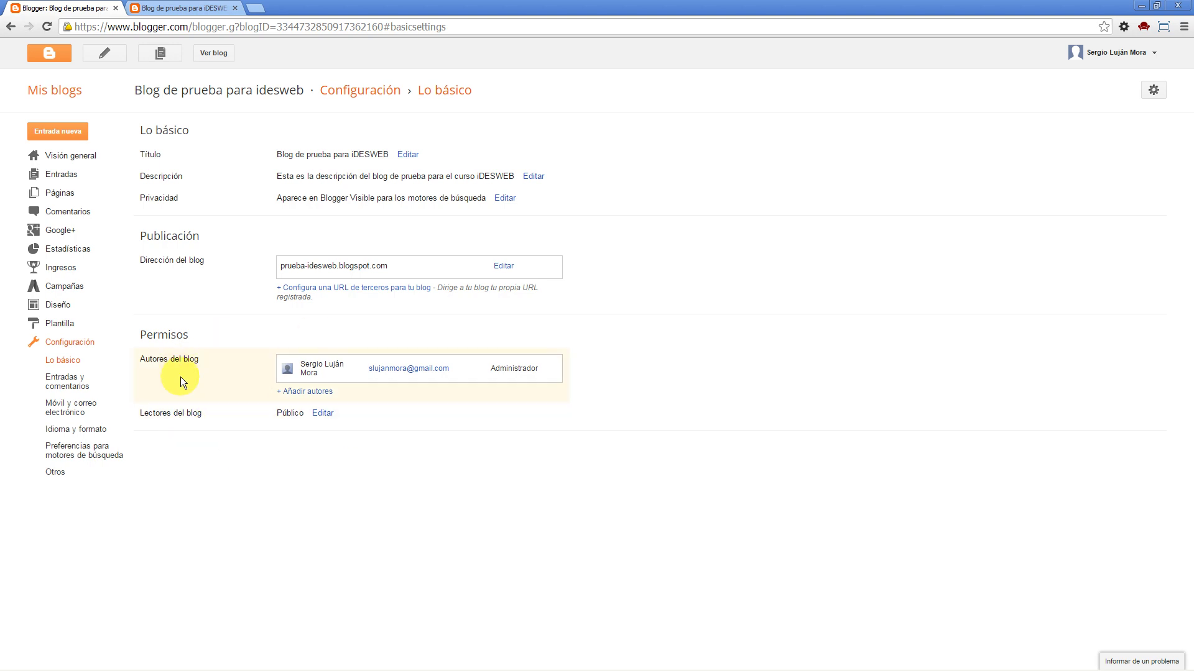
left_click(323, 414)
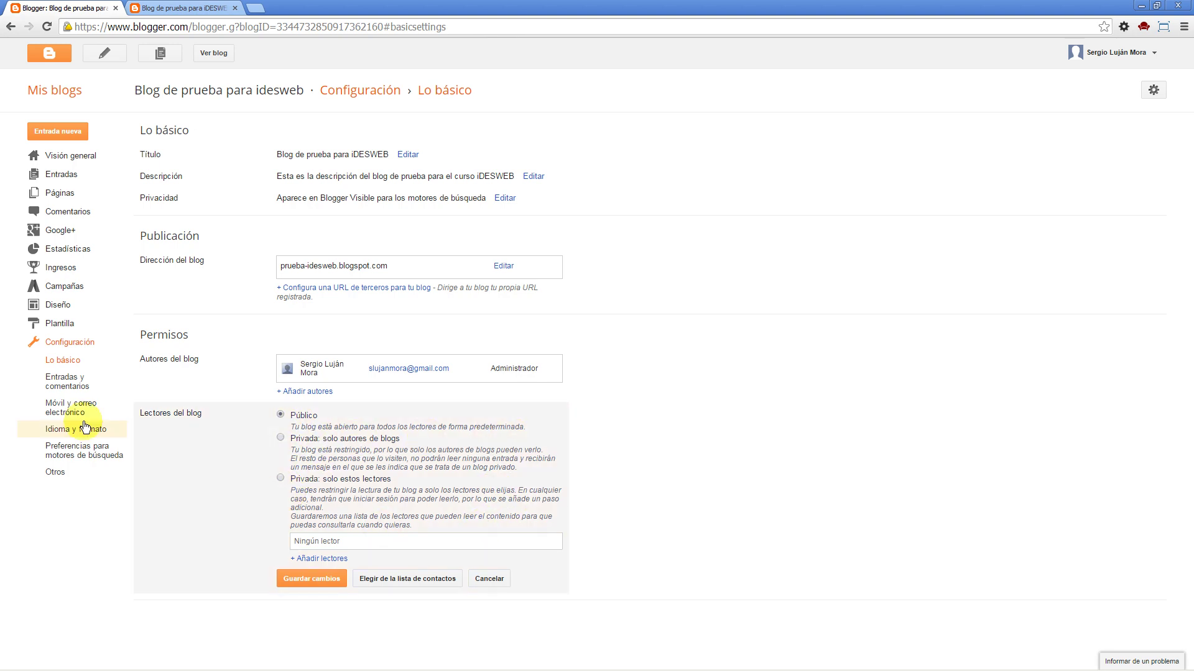
left_click(61, 381)
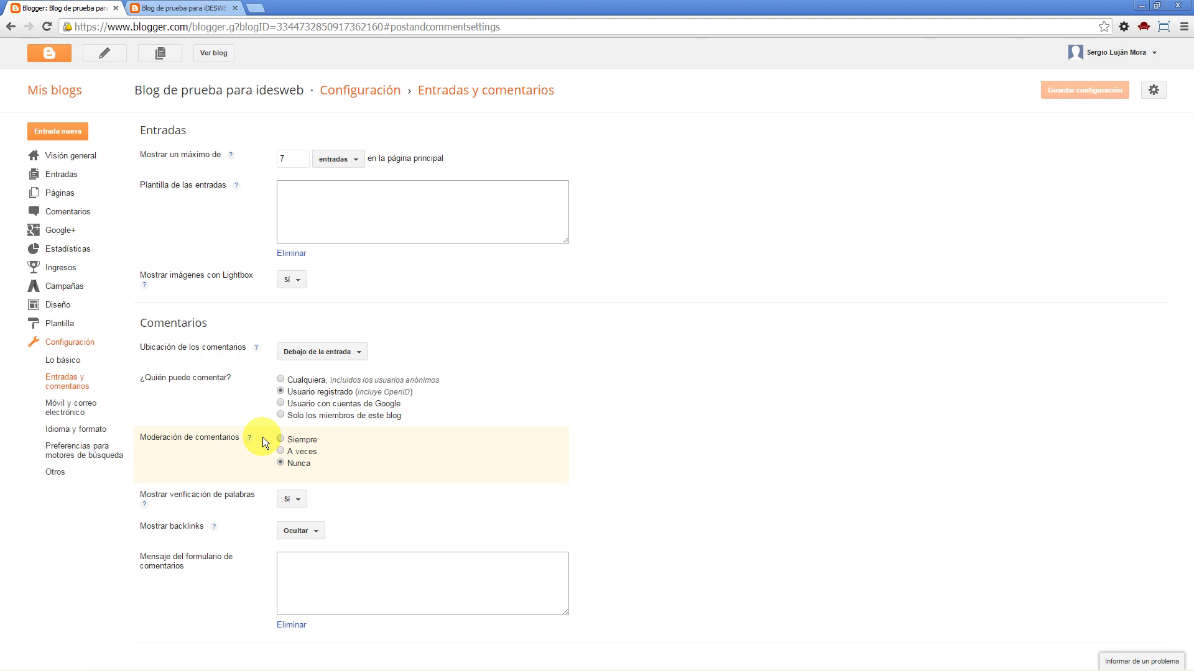
- Review the comment notification email and the option for sending posts by email in the mobile and email settings
left_click(65, 407)
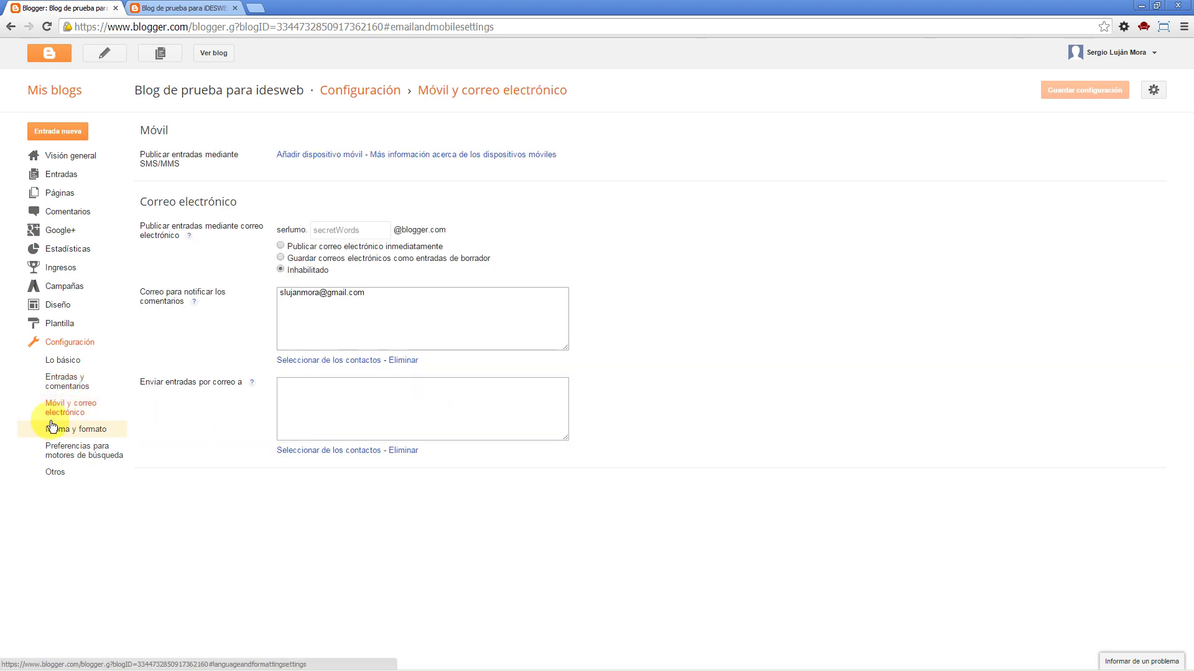
left_click_drag(141, 291, 217, 317)
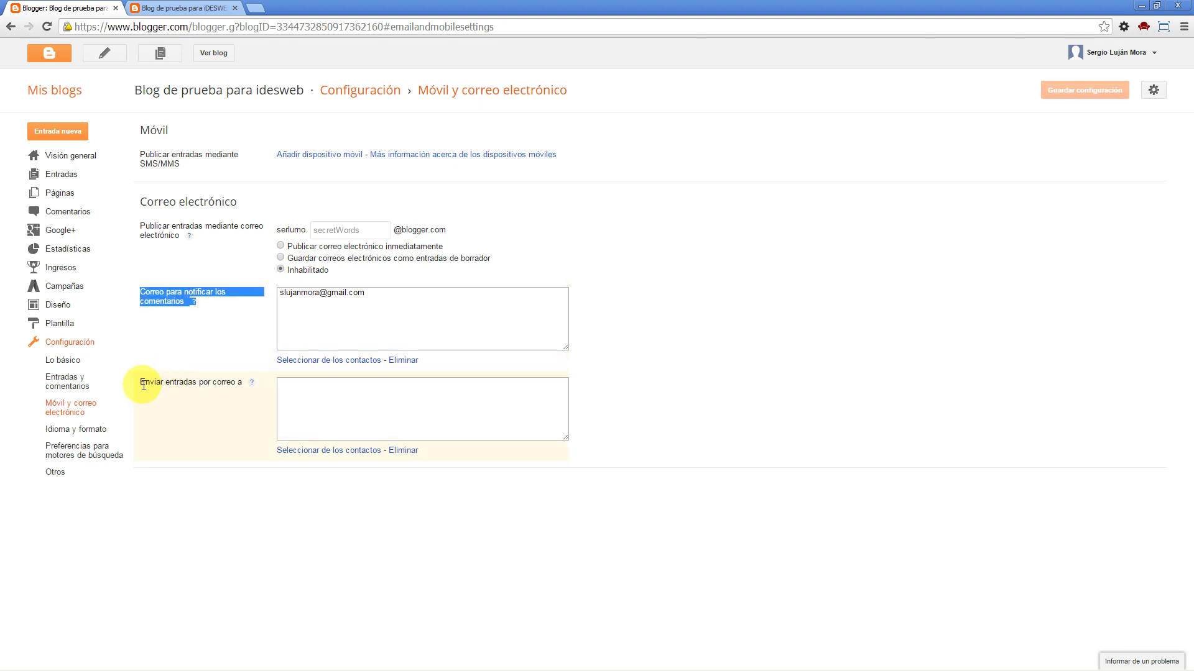
left_click_drag(141, 384, 235, 390)
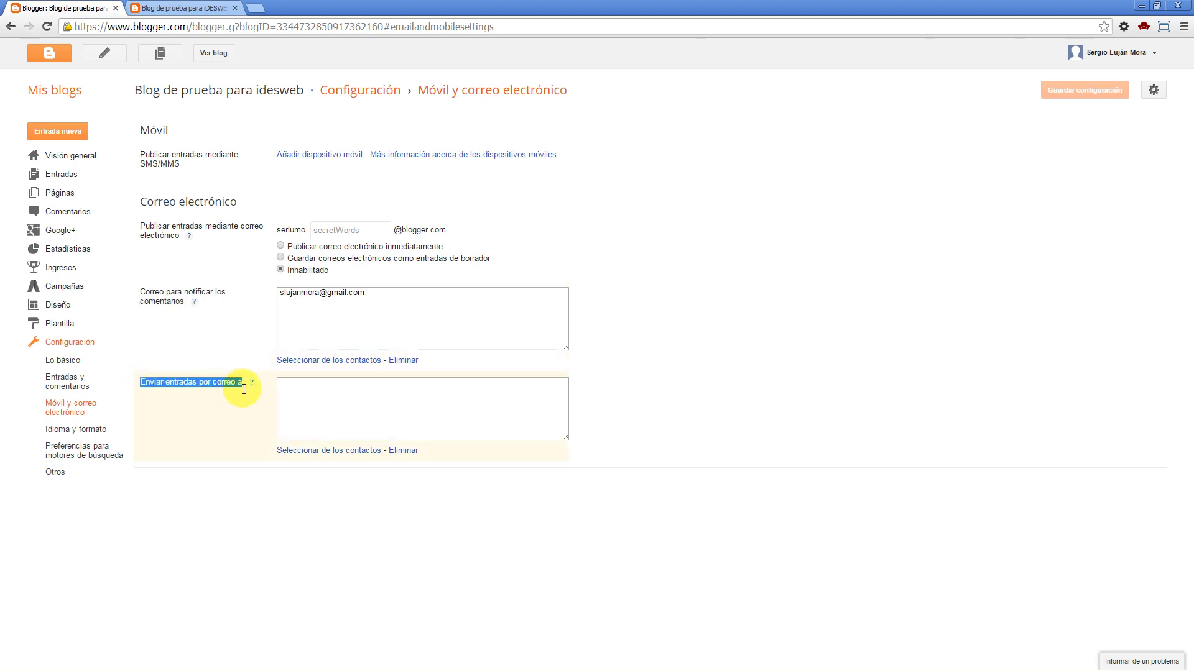
left_click(353, 321)
triple_click(302, 292)
left_click(371, 292)
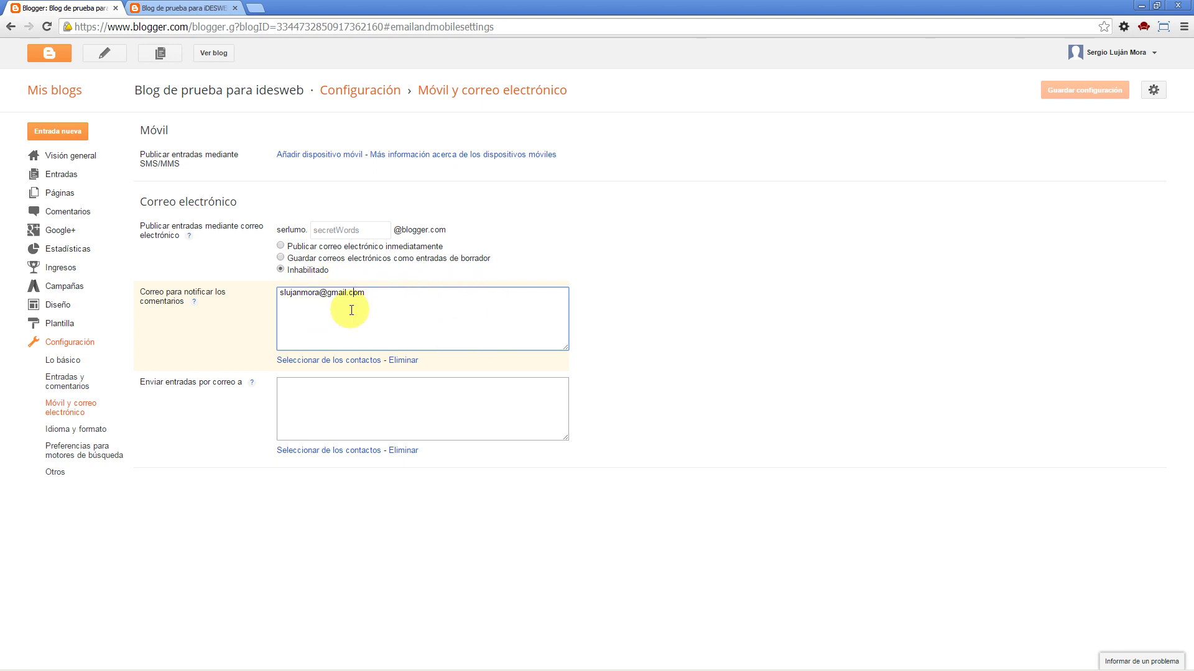
- Review the time zone choices without changing them, and look over the search engine preferences and the other settings
left_click(79, 431)
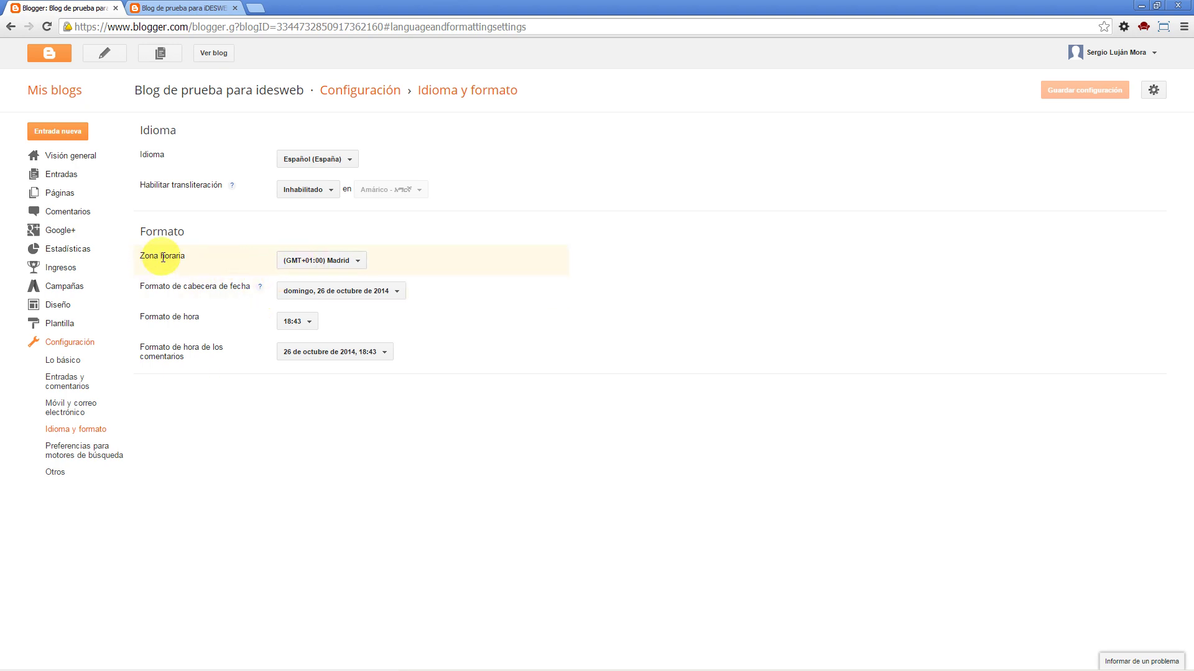
left_click(354, 261)
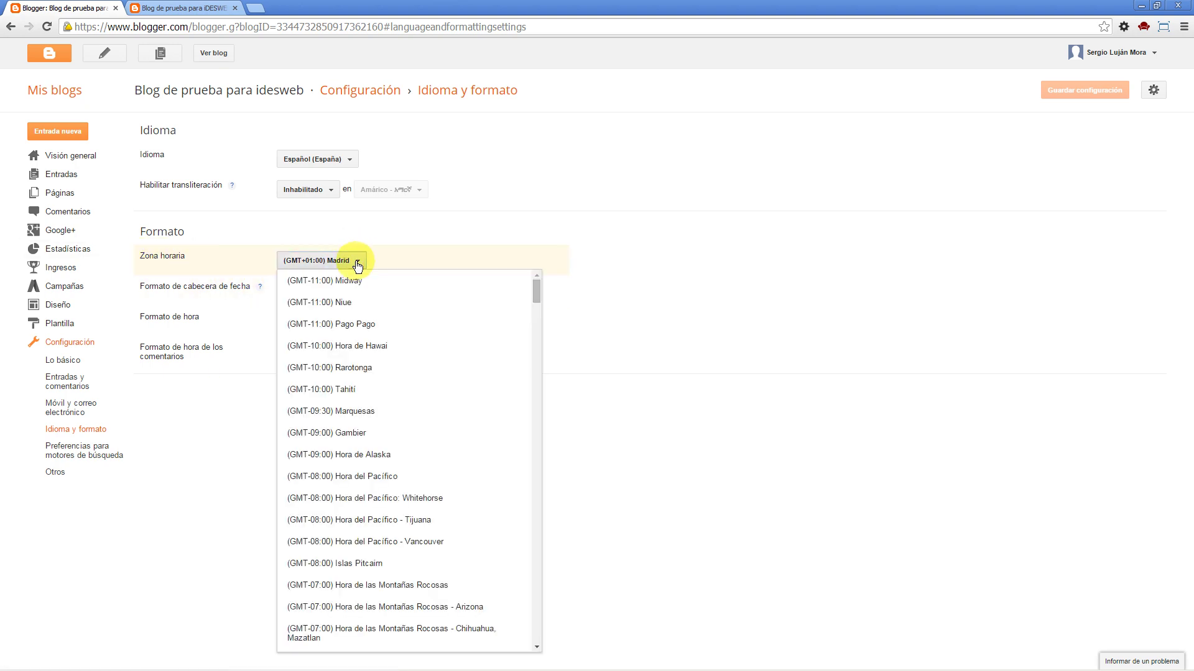
left_click(230, 401)
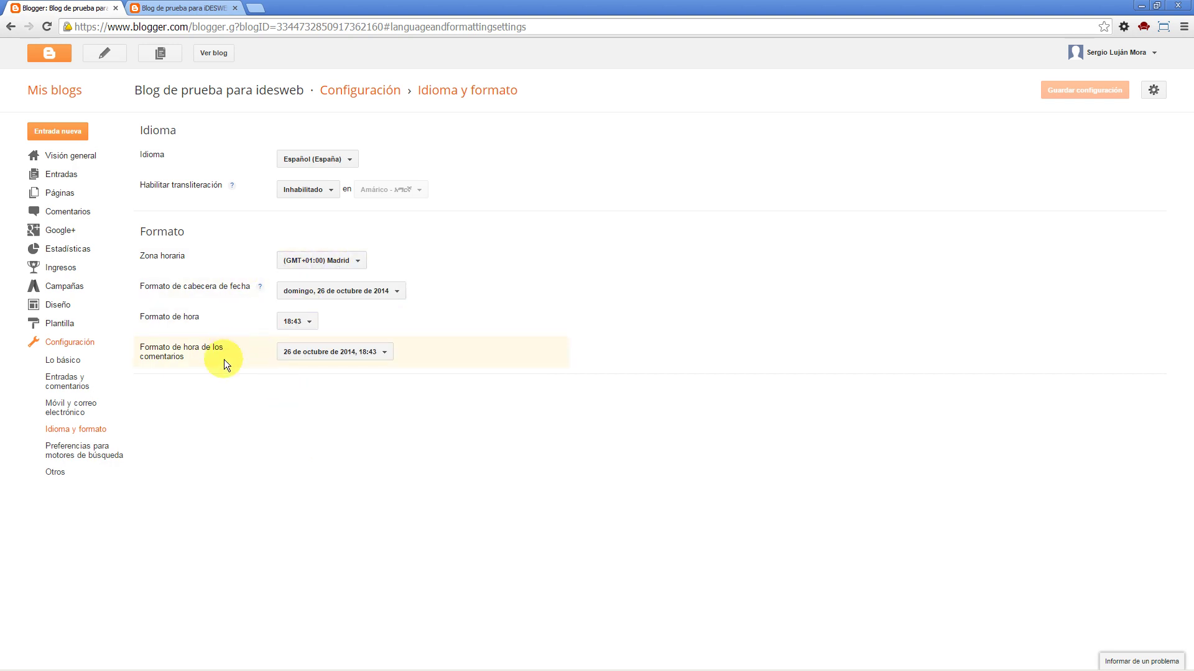
left_click(91, 460)
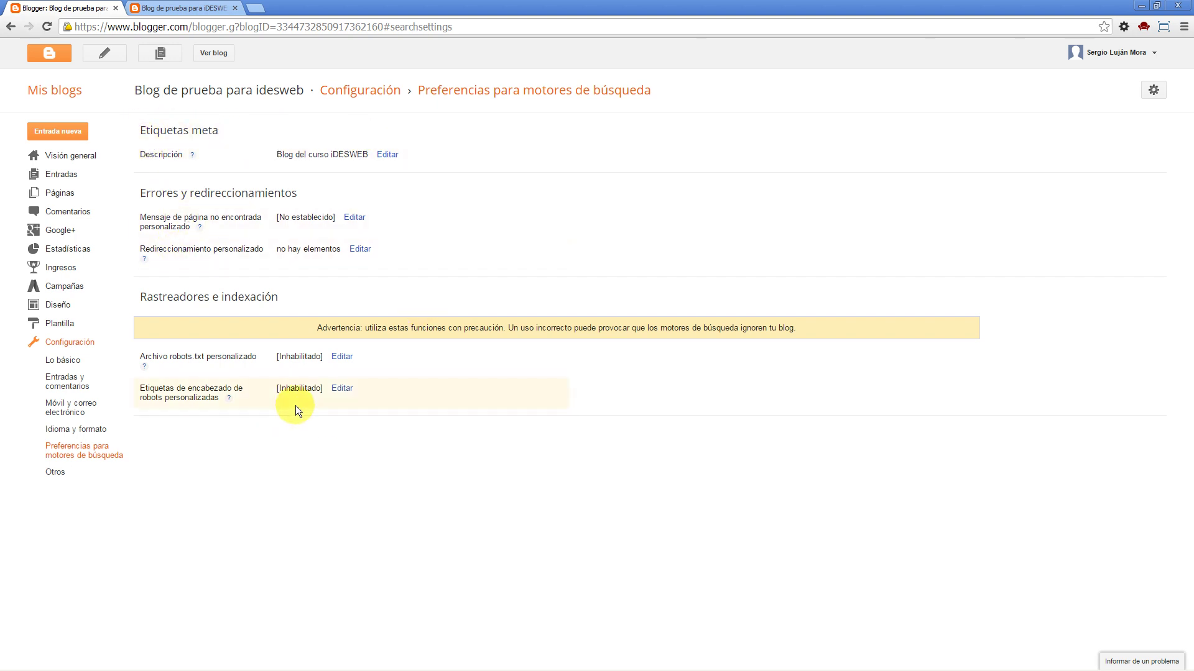
left_click(56, 473)
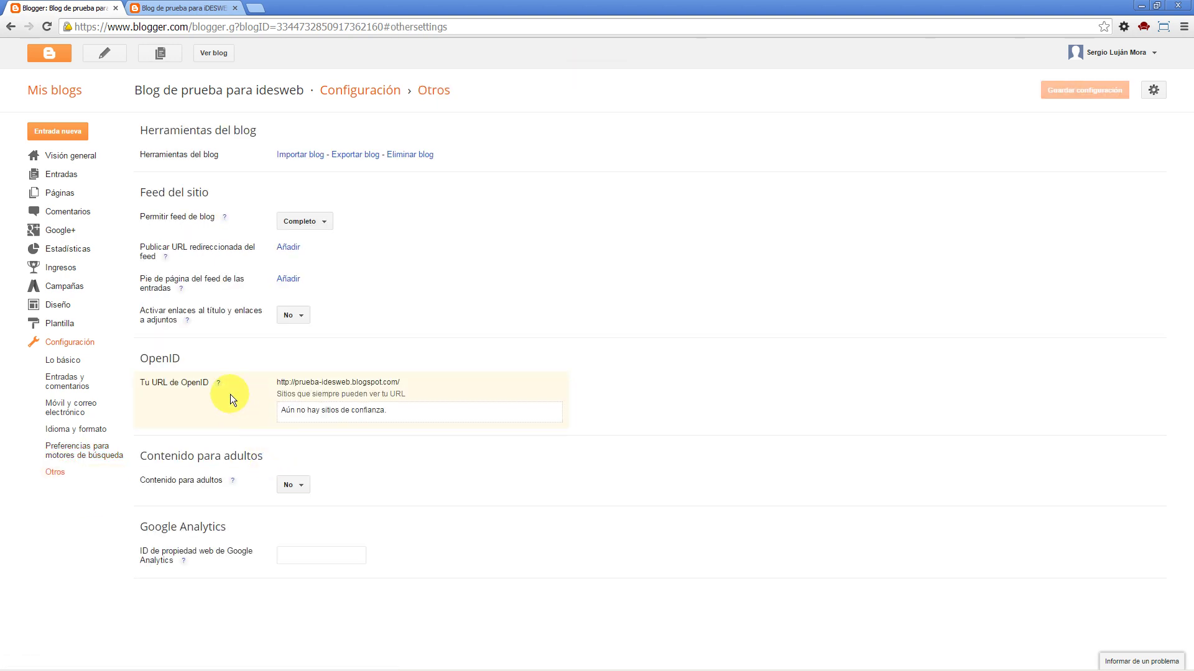